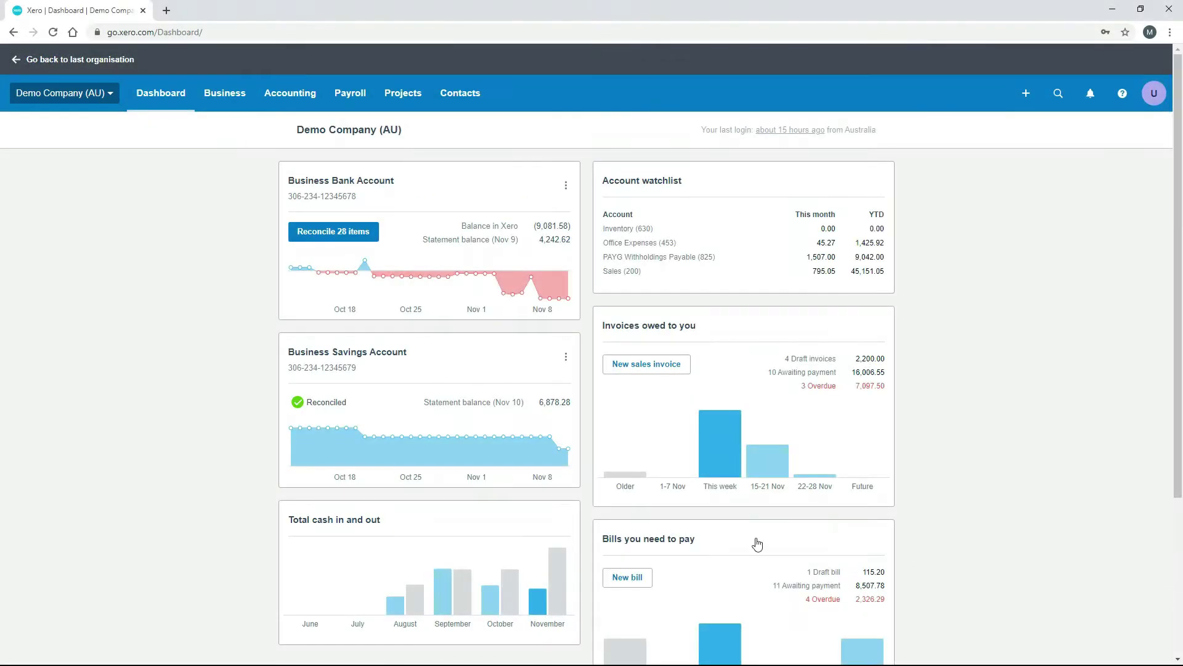
Step: Open the organisation's invoice settings and review the existing branding themes, including Standard and Special Projects
left_click(99, 97)
left_click(68, 213)
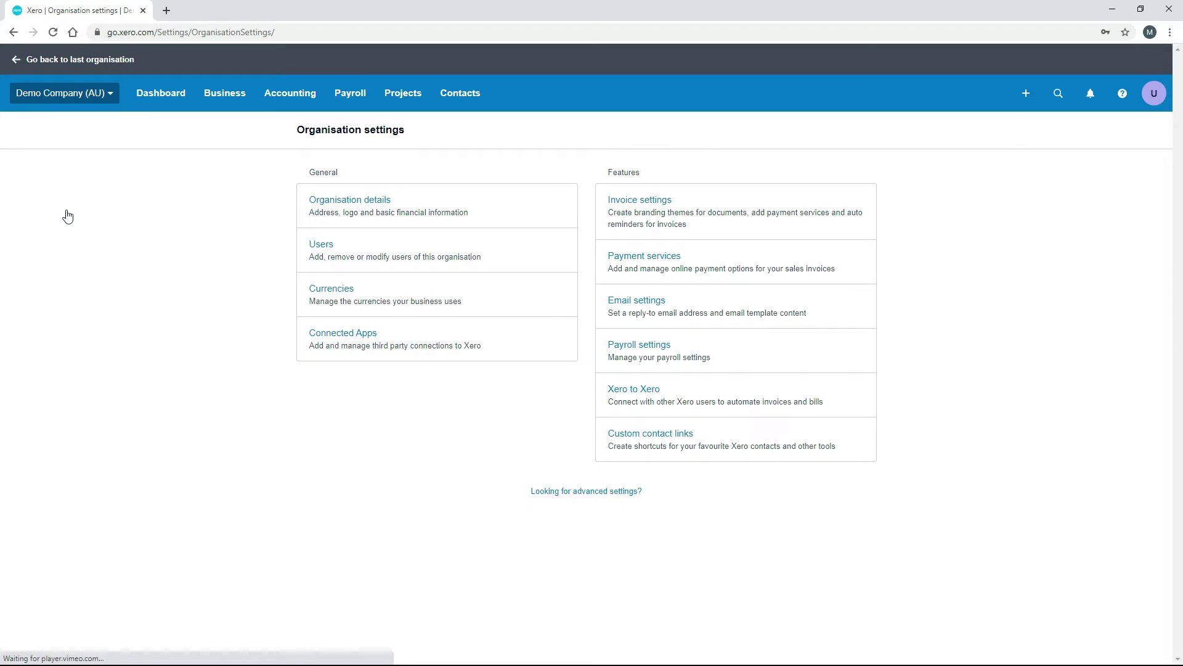
left_click(646, 216)
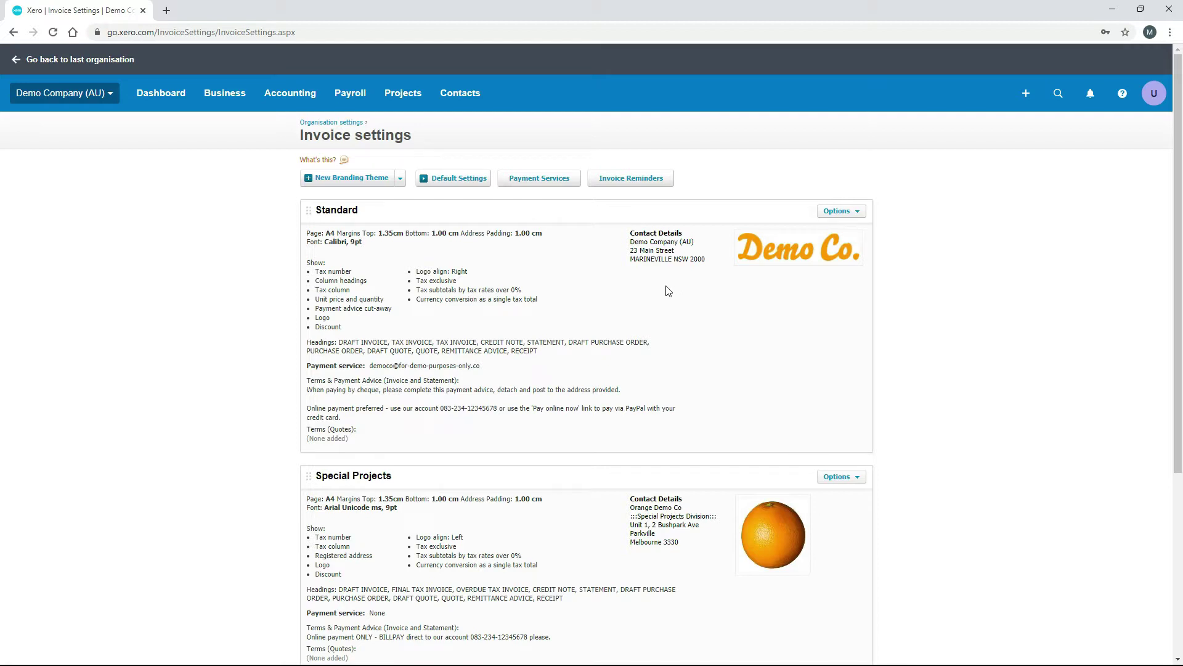
left_click_drag(1179, 231, 1181, 335)
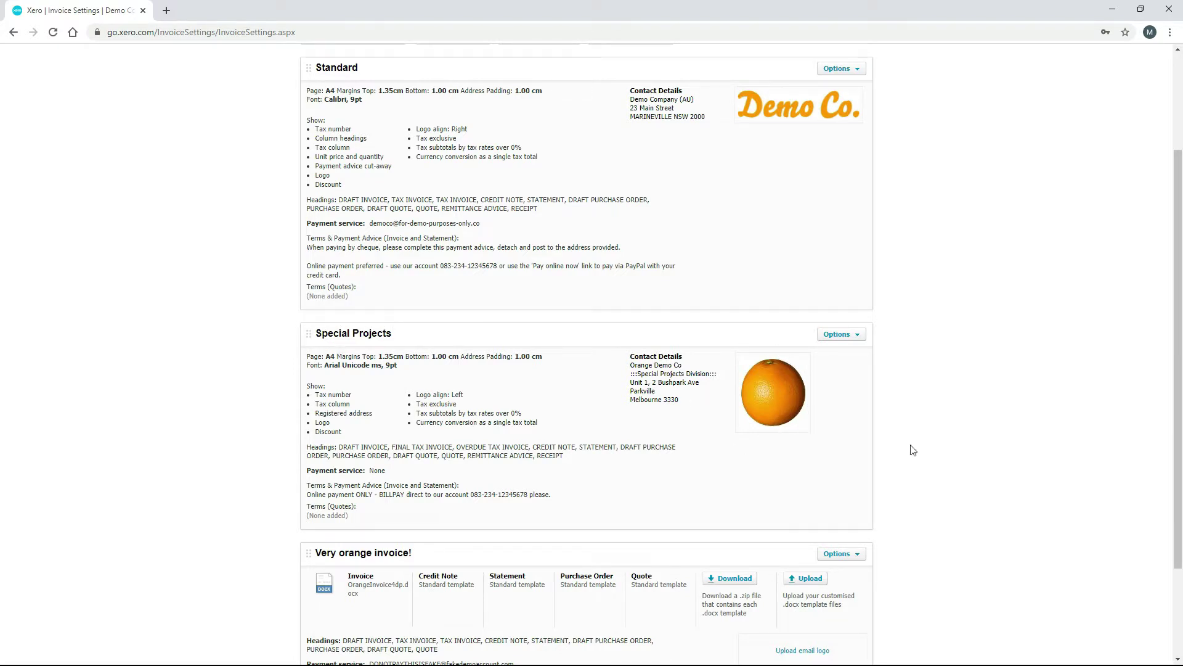
left_click_drag(1179, 395, 1181, 295)
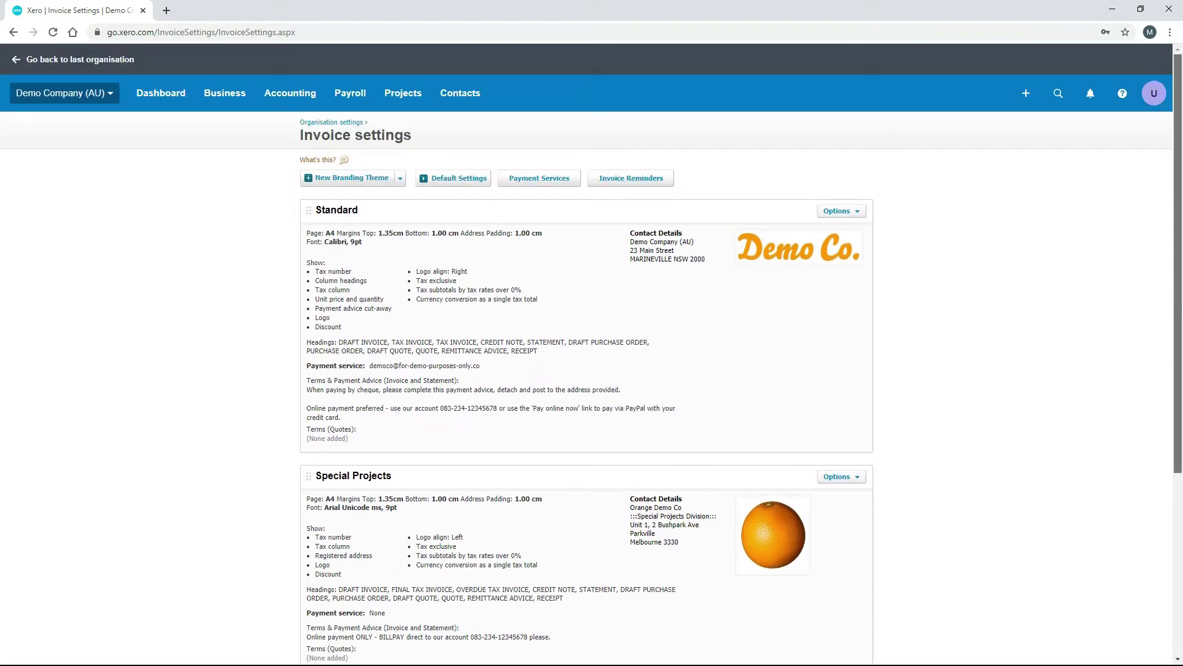
Step: Duplicate the invoice settings page in a second browser tab and open the Bayside Club sales invoice there
right_click(91, 13)
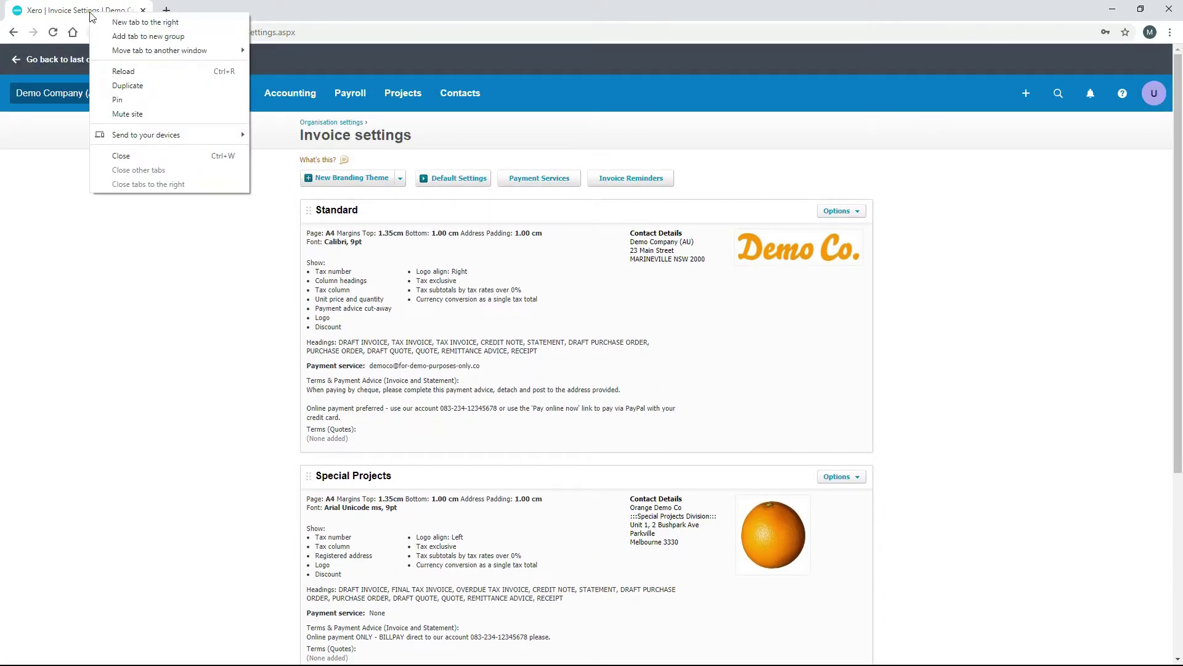
left_click(148, 86)
left_click(226, 100)
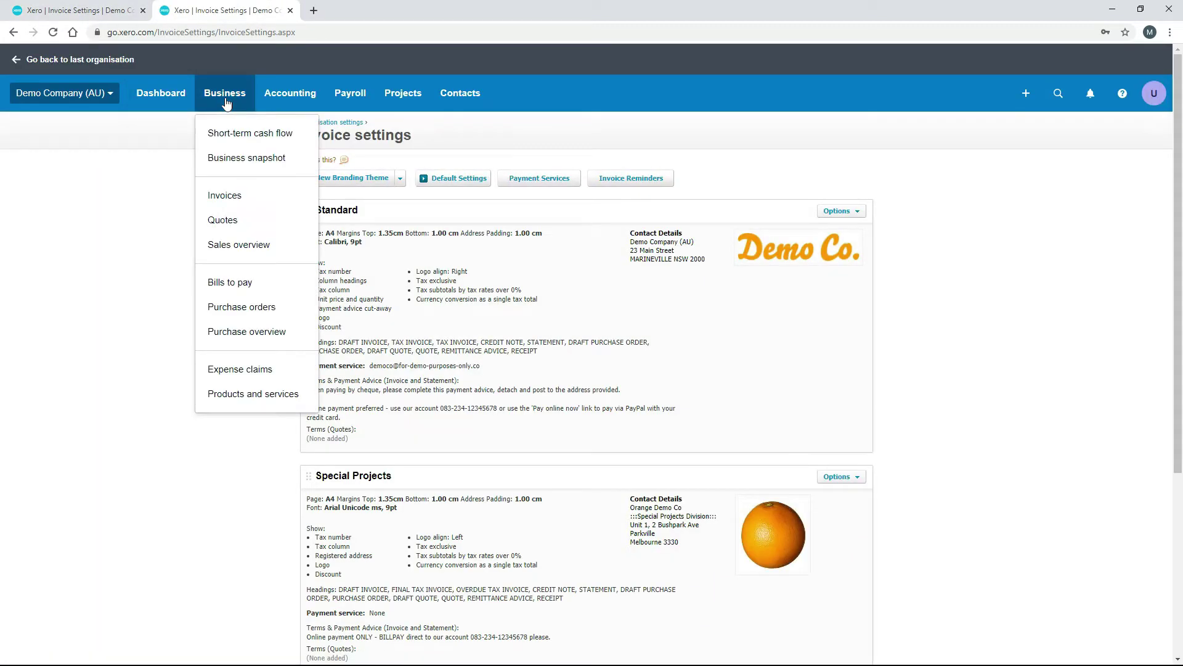
left_click(255, 197)
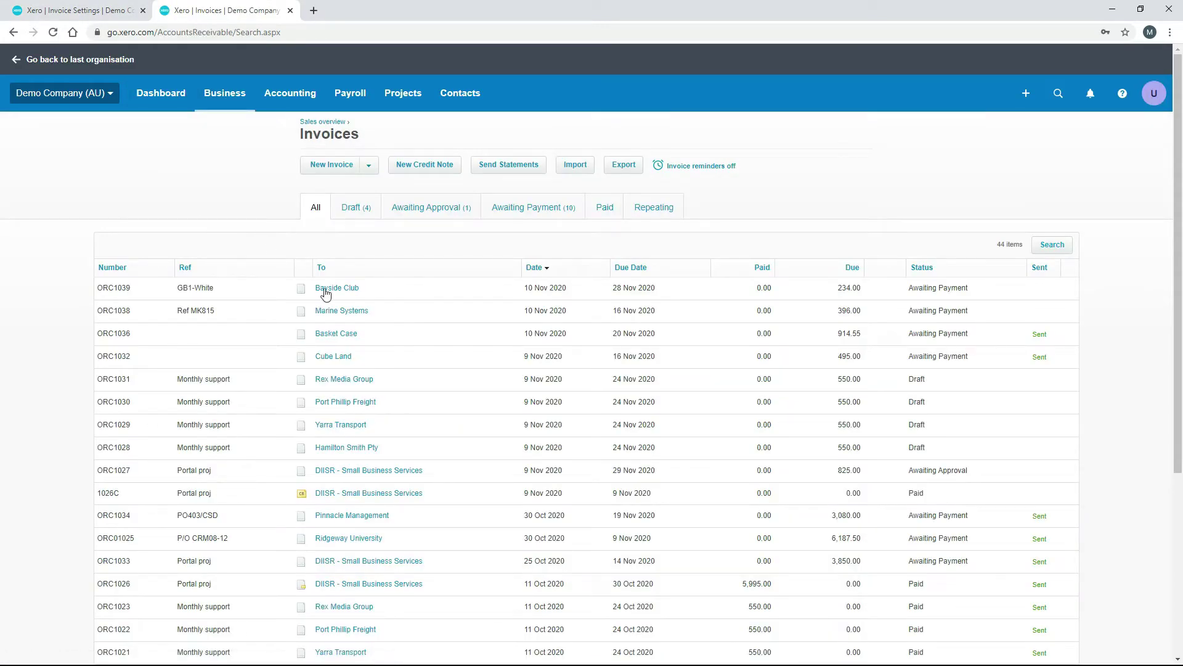
left_click(404, 291)
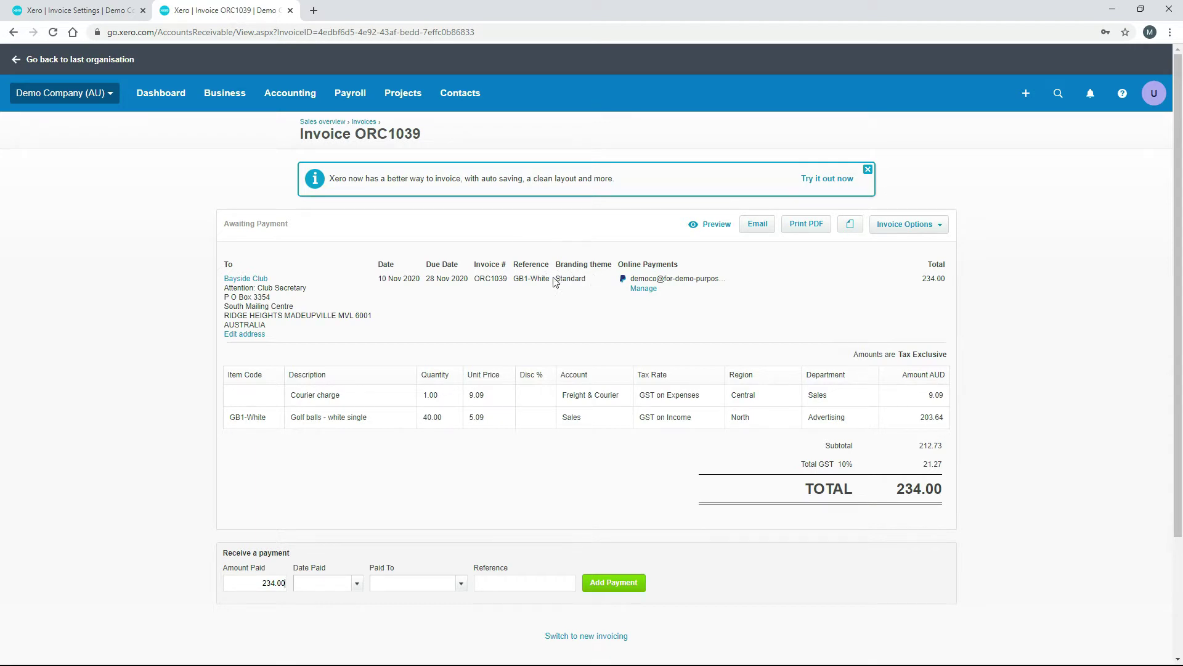
Step: Preview the Bayside Club invoice and compare its logo and sender contact details with the Standard branding theme
left_click(114, 8)
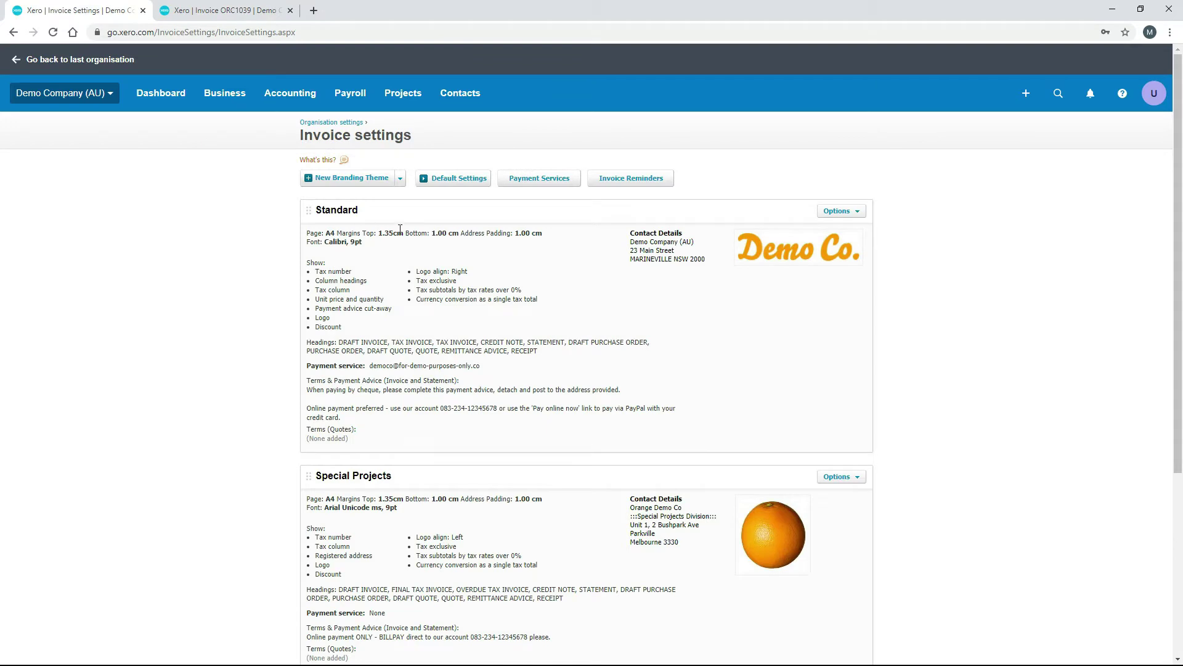
left_click(215, 8)
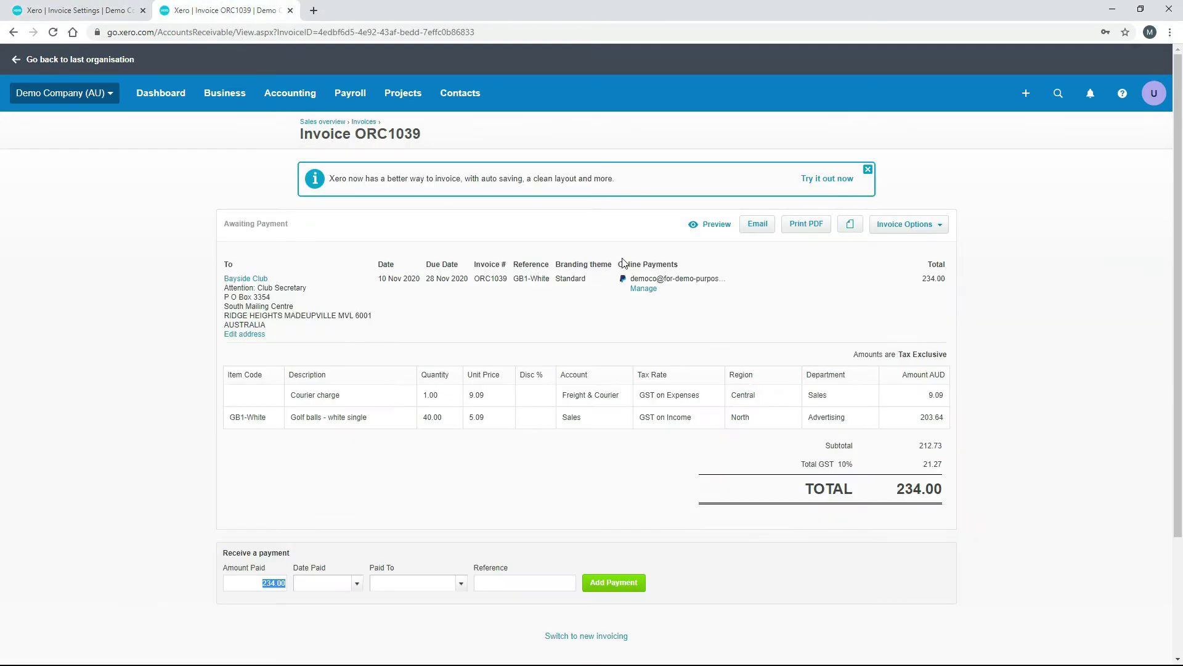
left_click(712, 229)
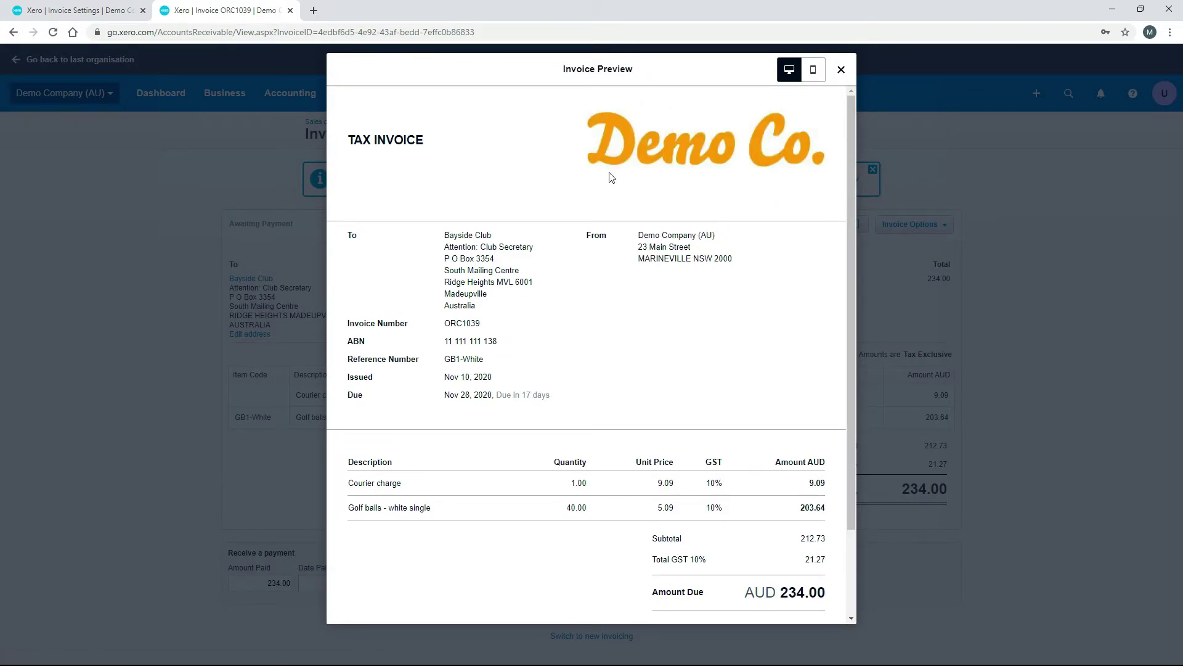
key("ctrl+Tab")
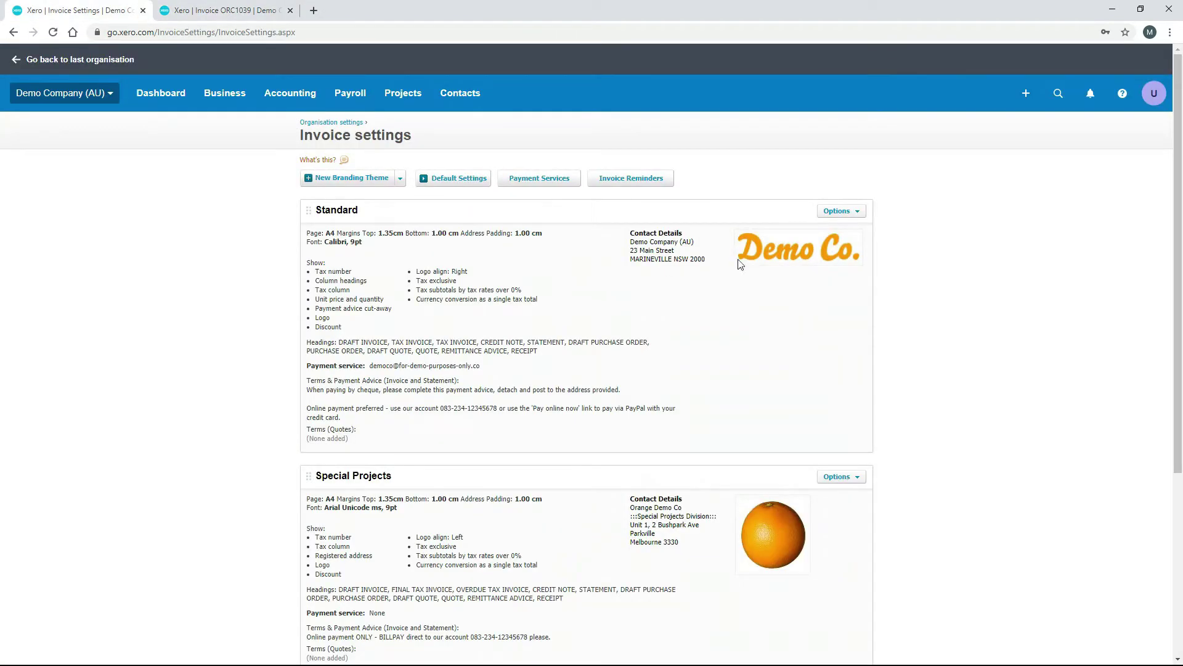
left_click(235, 7)
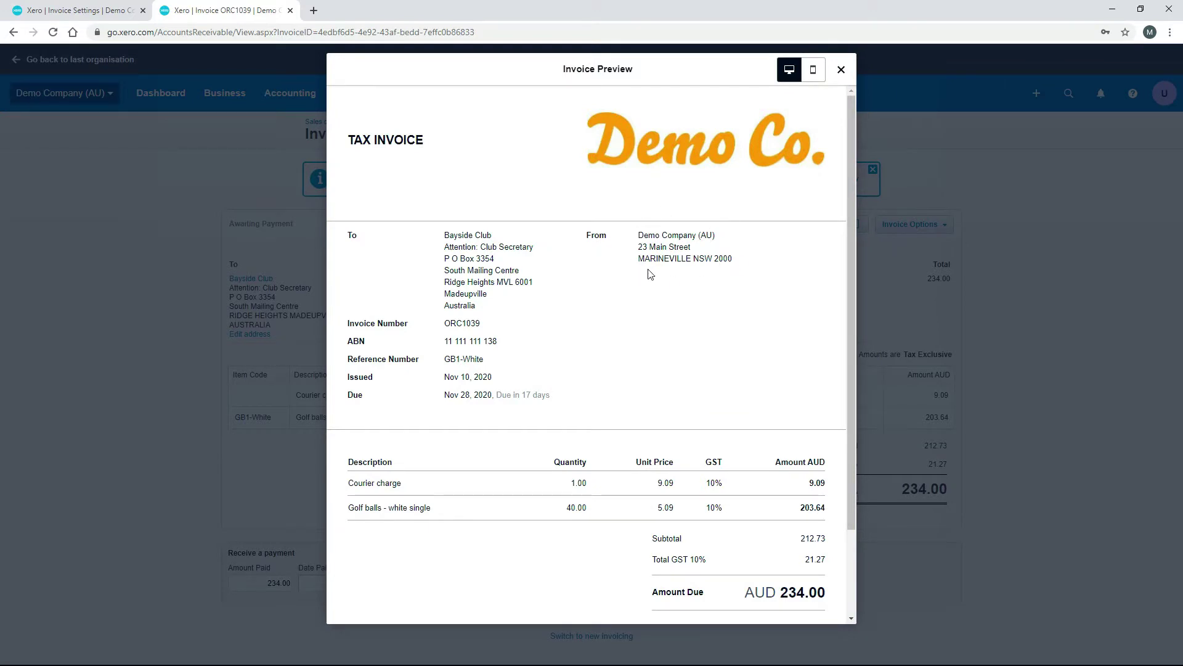
left_click(107, 6)
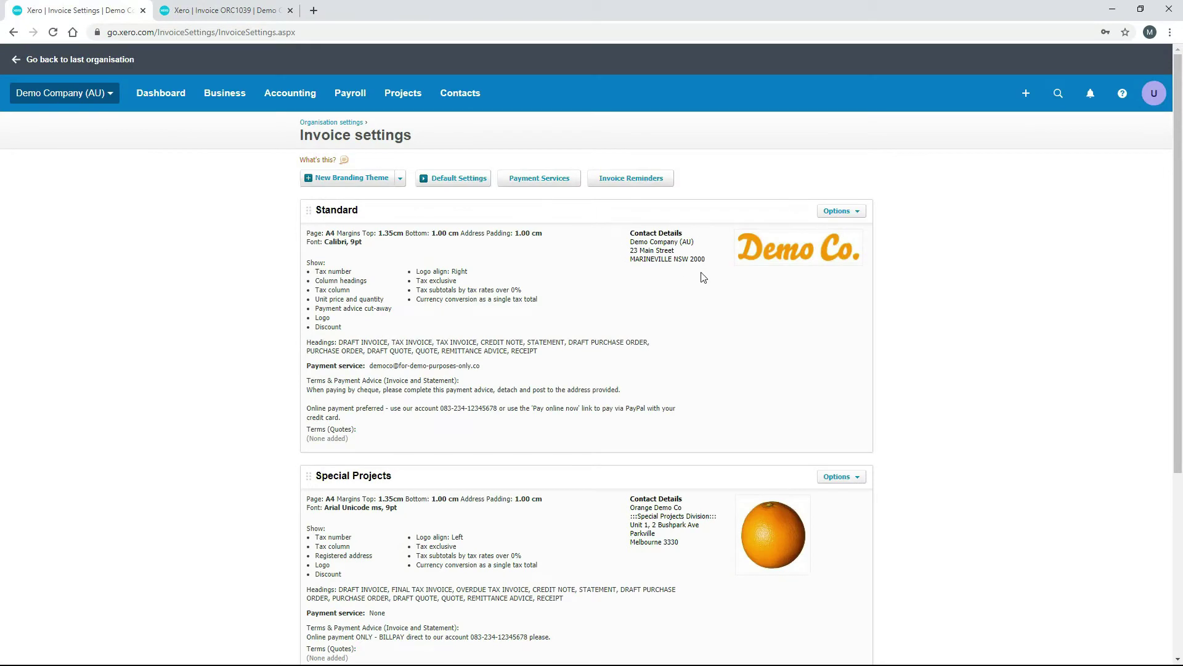
Step: Compare the payment advice at the end of the invoice preview with the Standard theme's terms, and close the preview
left_click(244, 7)
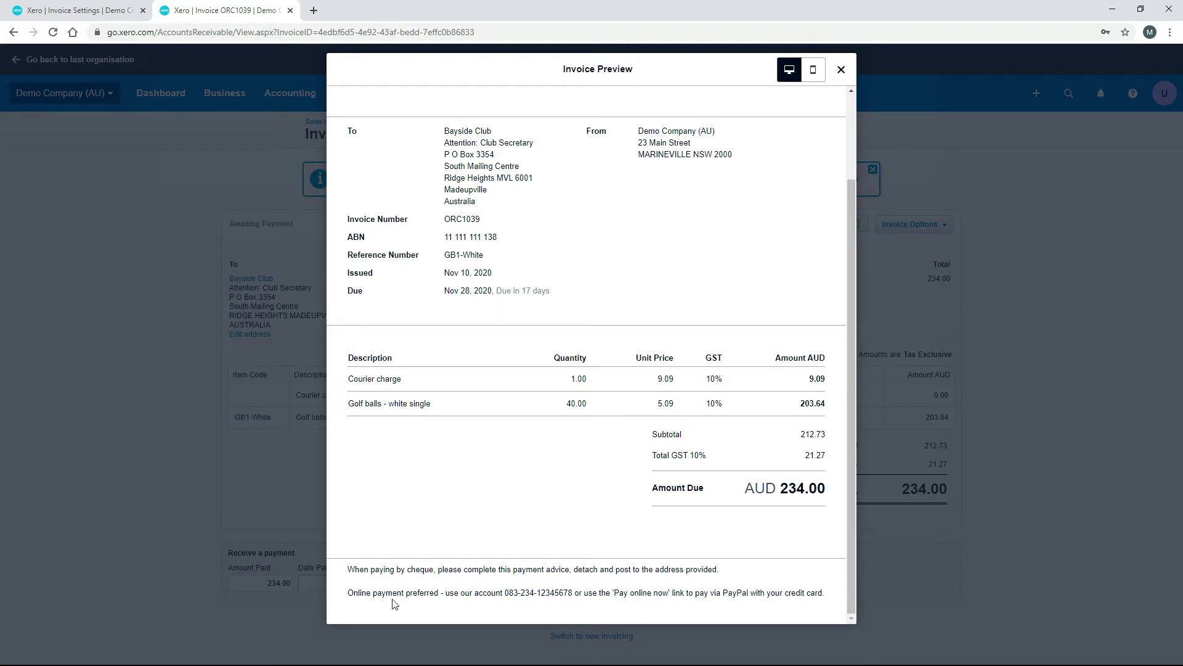
left_click(118, 7)
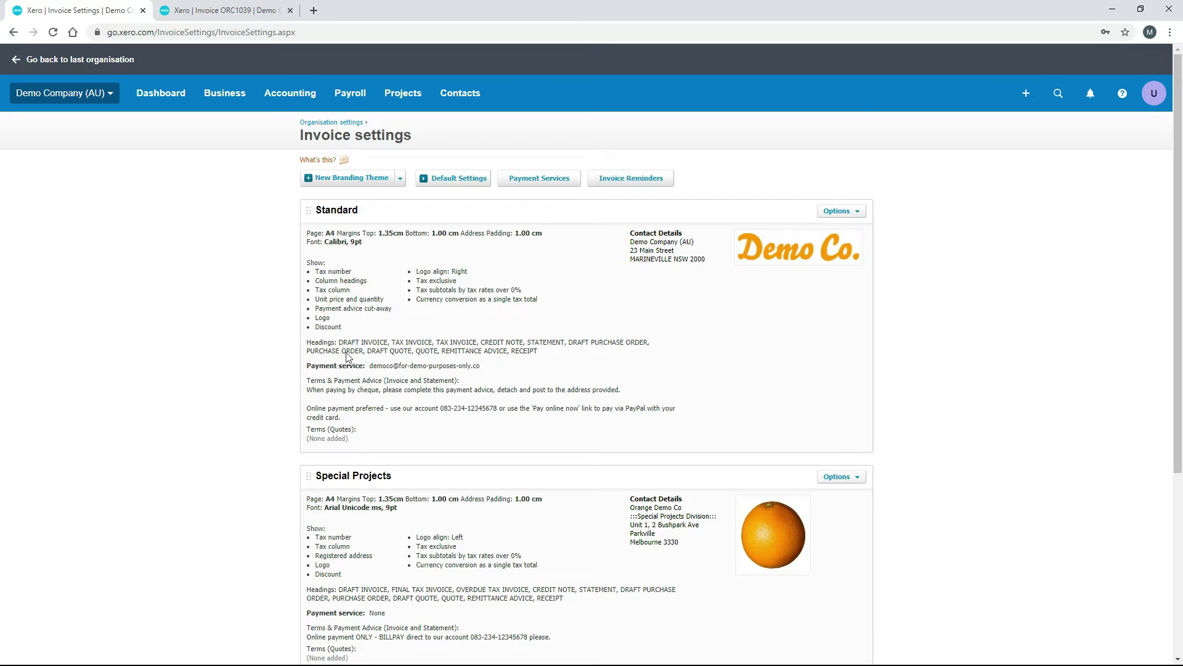
left_click(235, 10)
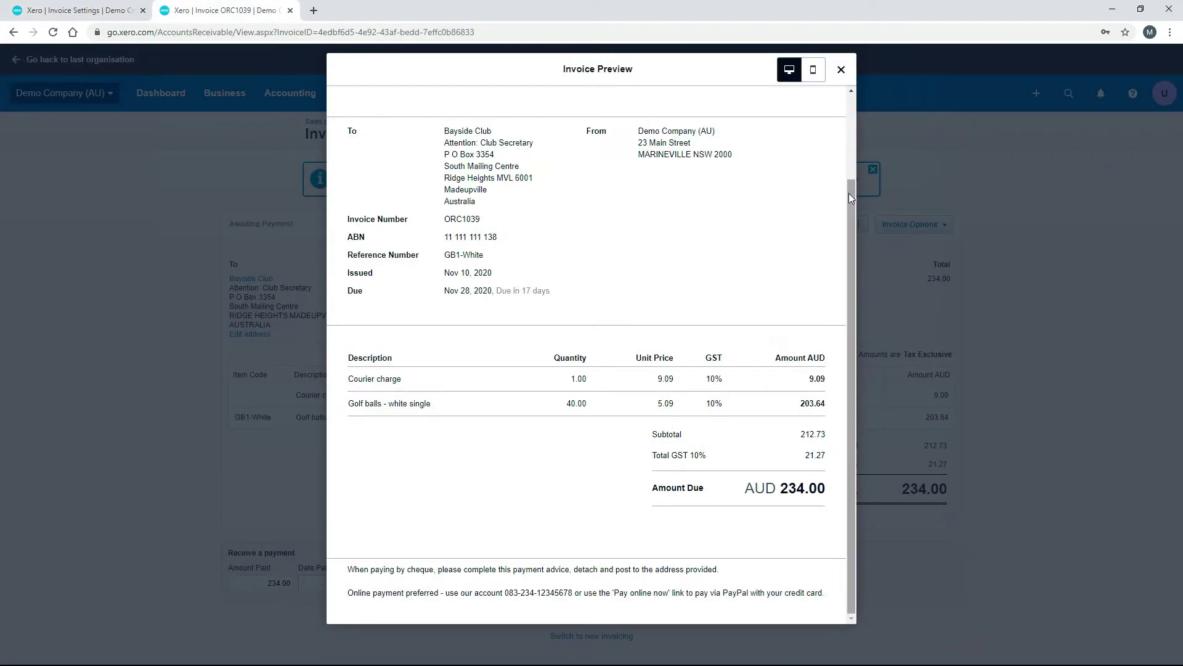
scroll(851, 194, "up", 2)
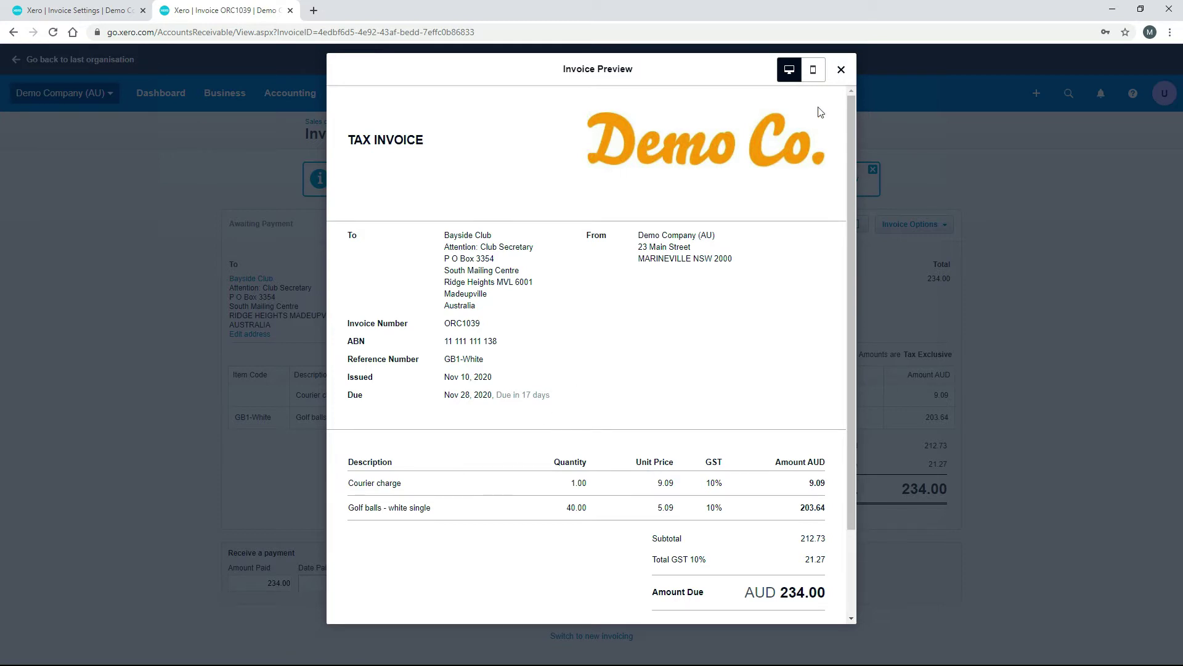
left_click(841, 69)
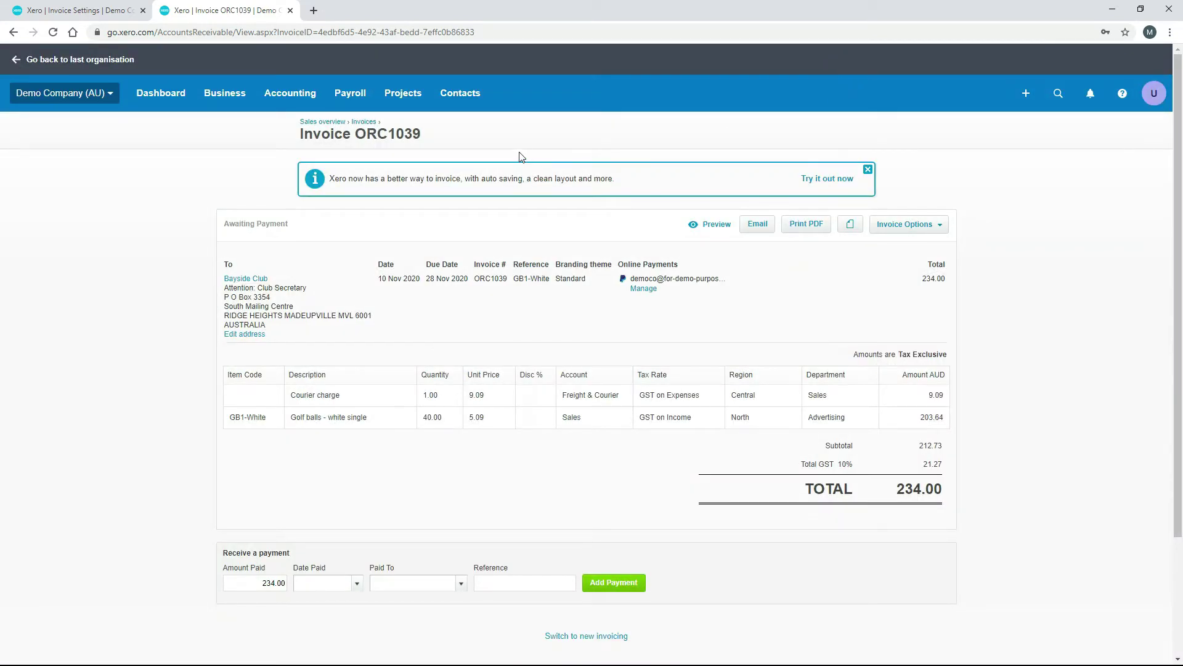
Step: Start a new branding theme in the invoice settings
left_click(118, 6)
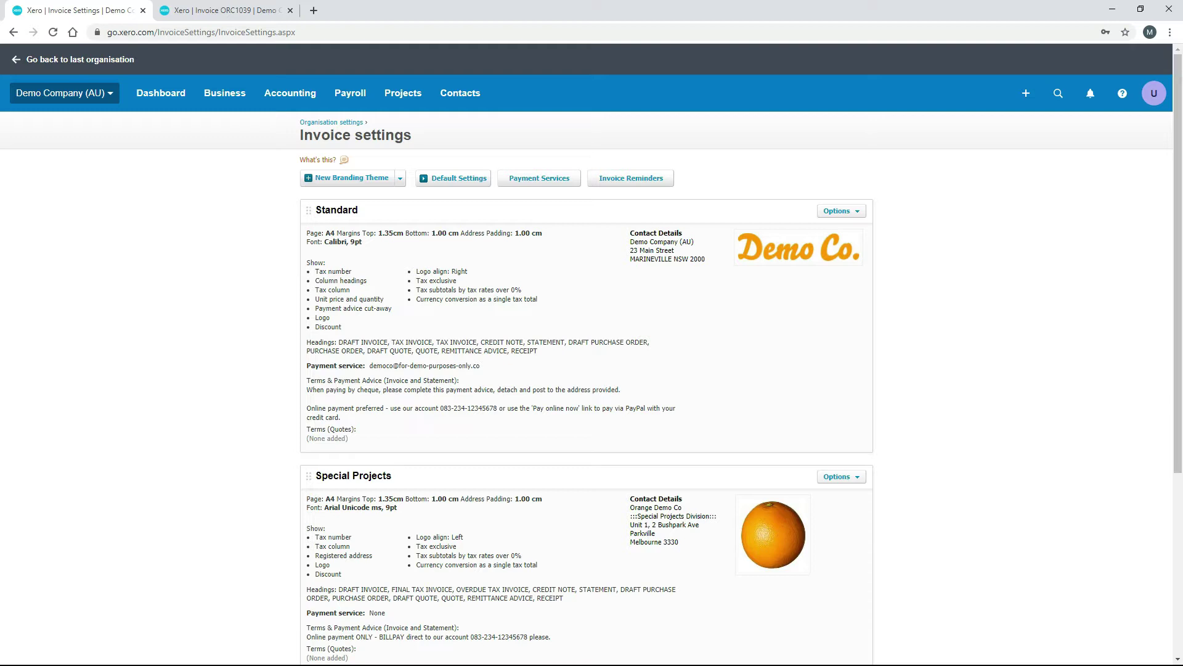
left_click(353, 179)
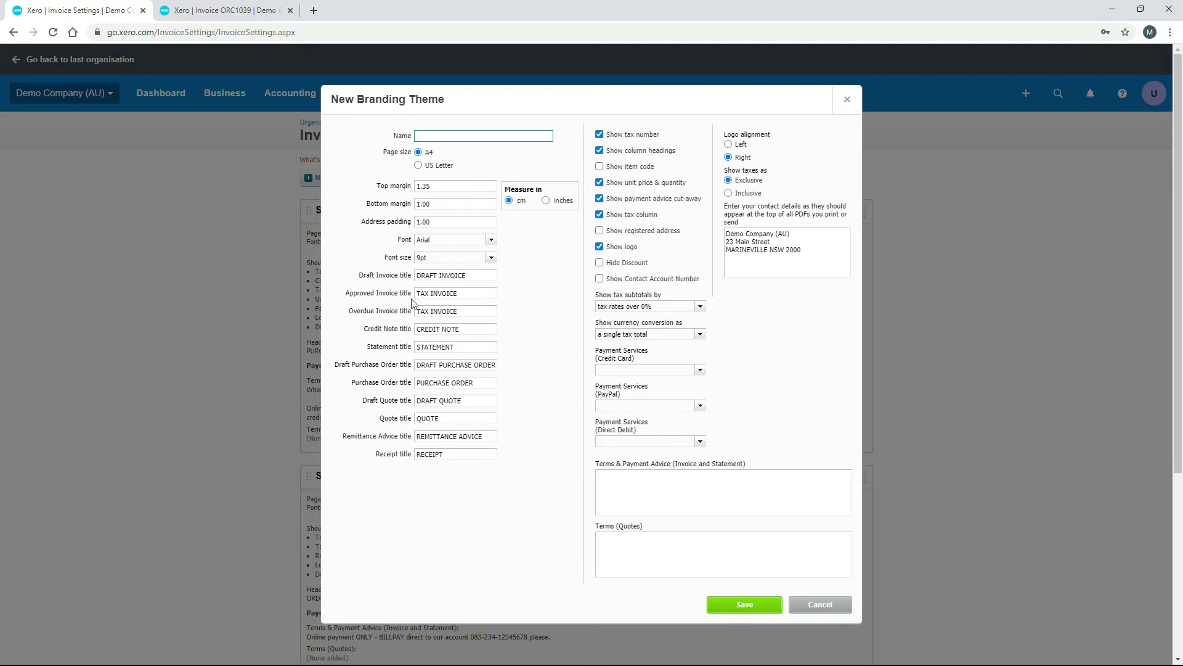
Step: Compare the heading in the Bayside Club invoice preview with the new theme's Approved Invoice title
left_click(239, 11)
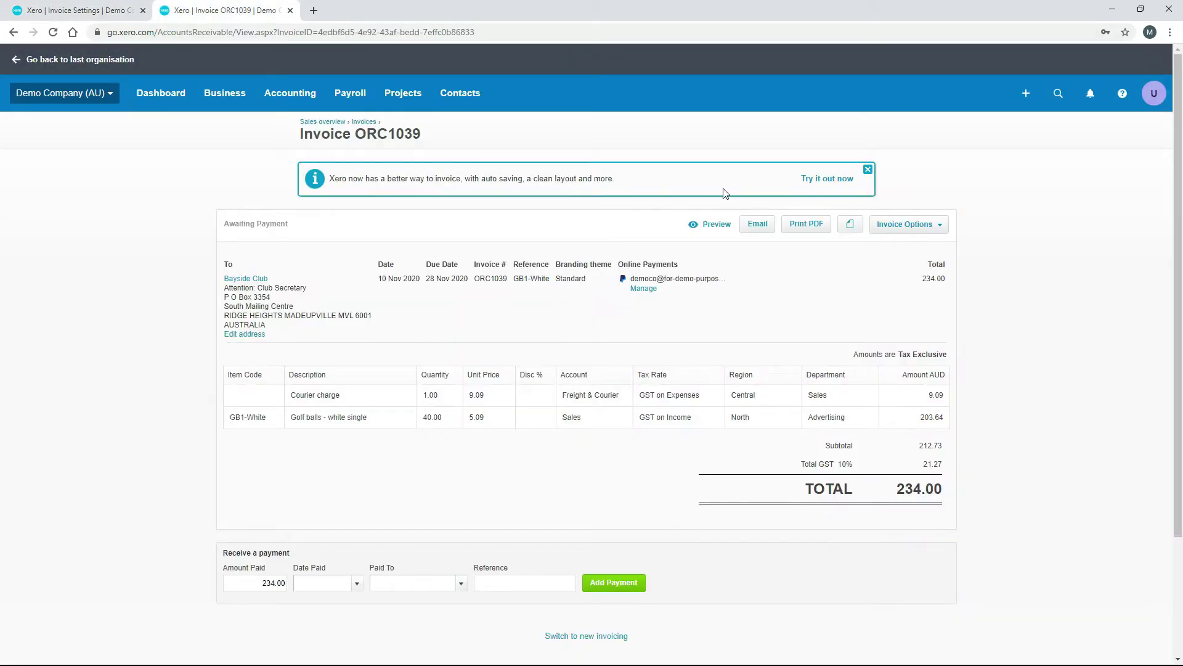
left_click(710, 227)
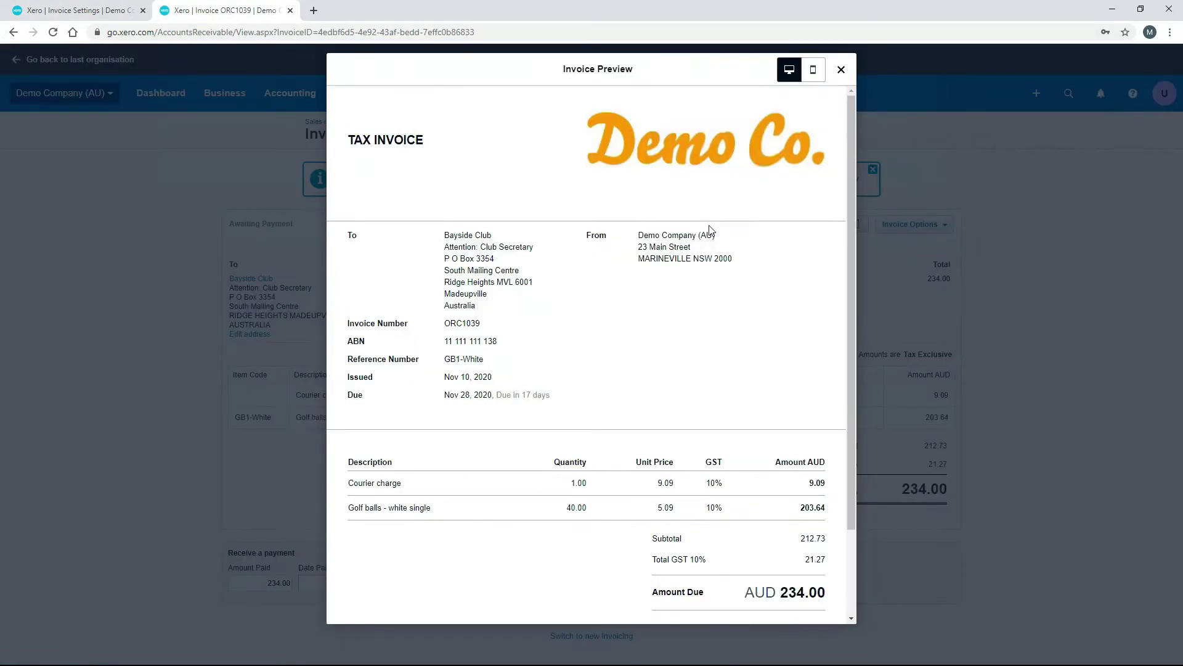
left_click(840, 70)
left_click(77, 11)
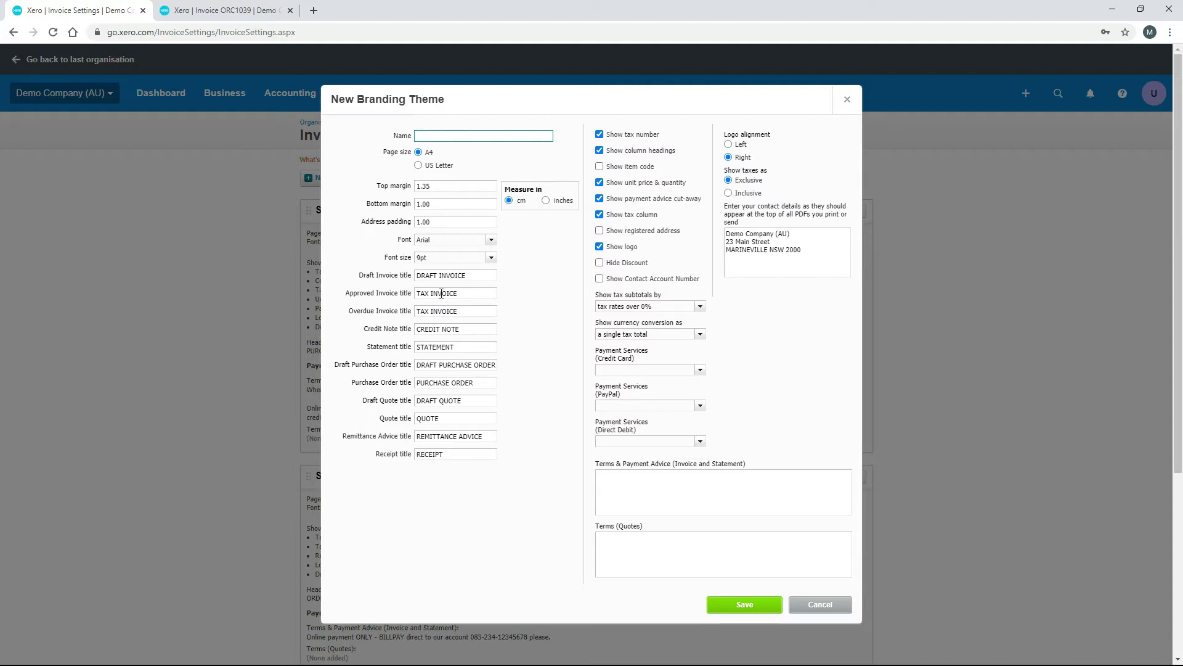
left_click_drag(457, 294, 413, 297)
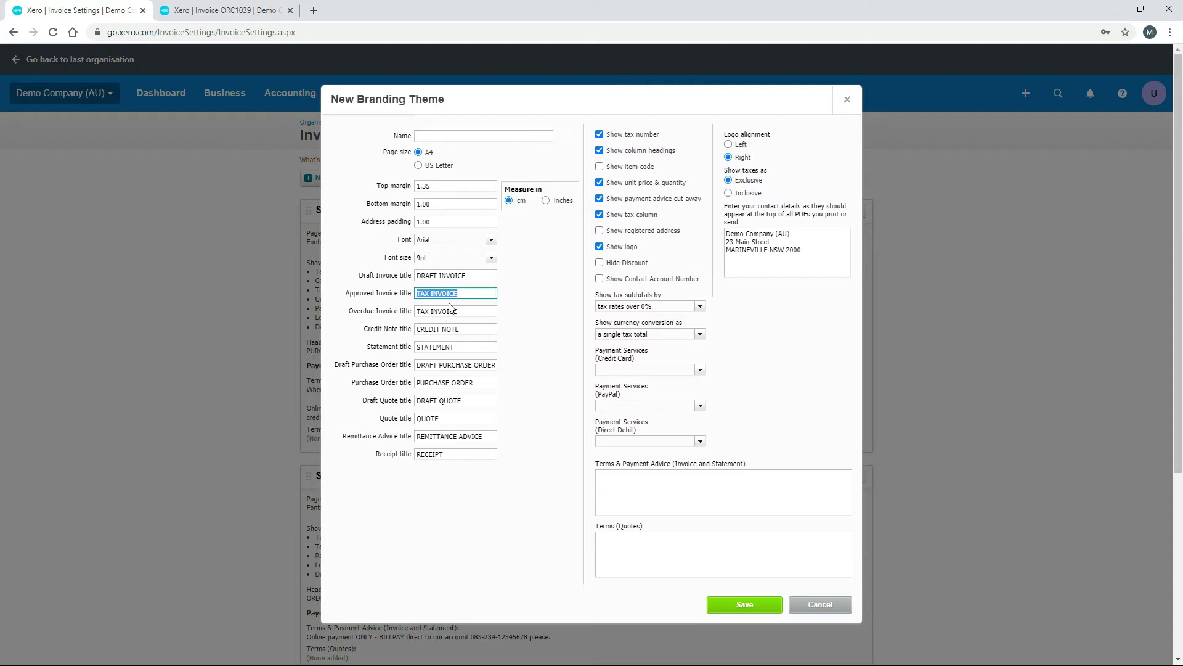
left_click(504, 303)
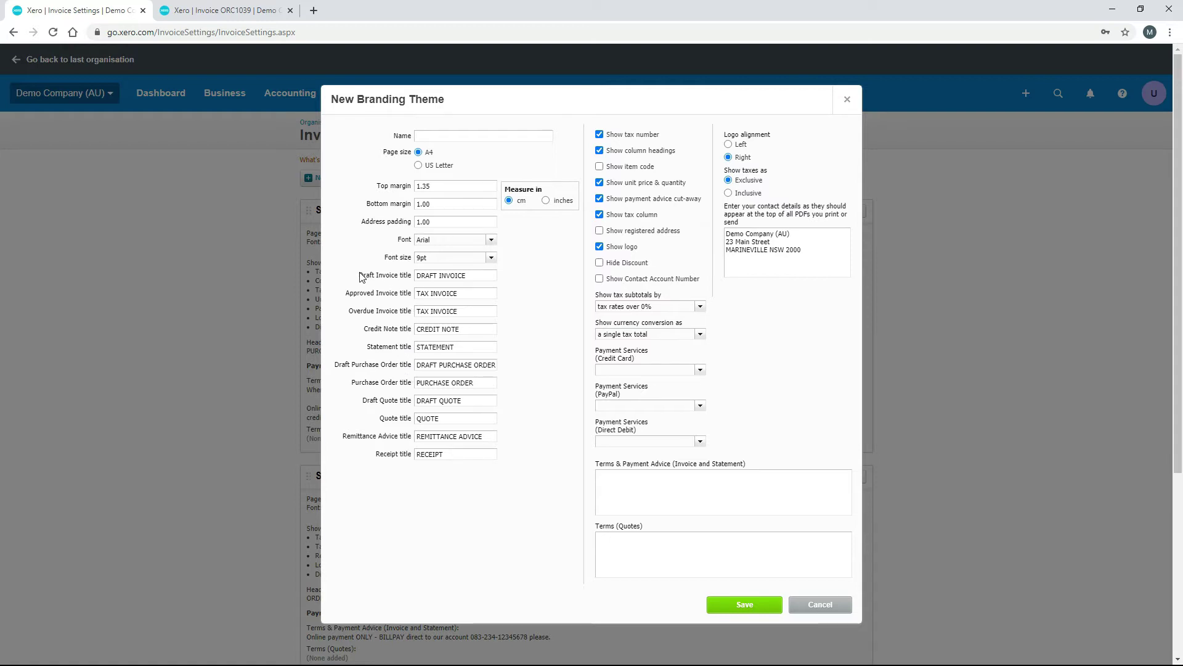
Step: Examine the new theme's Draft Invoice title and the available choices for tax subtotals and currency conversion
left_click_drag(360, 276, 387, 278)
left_click(526, 353)
left_click(700, 308)
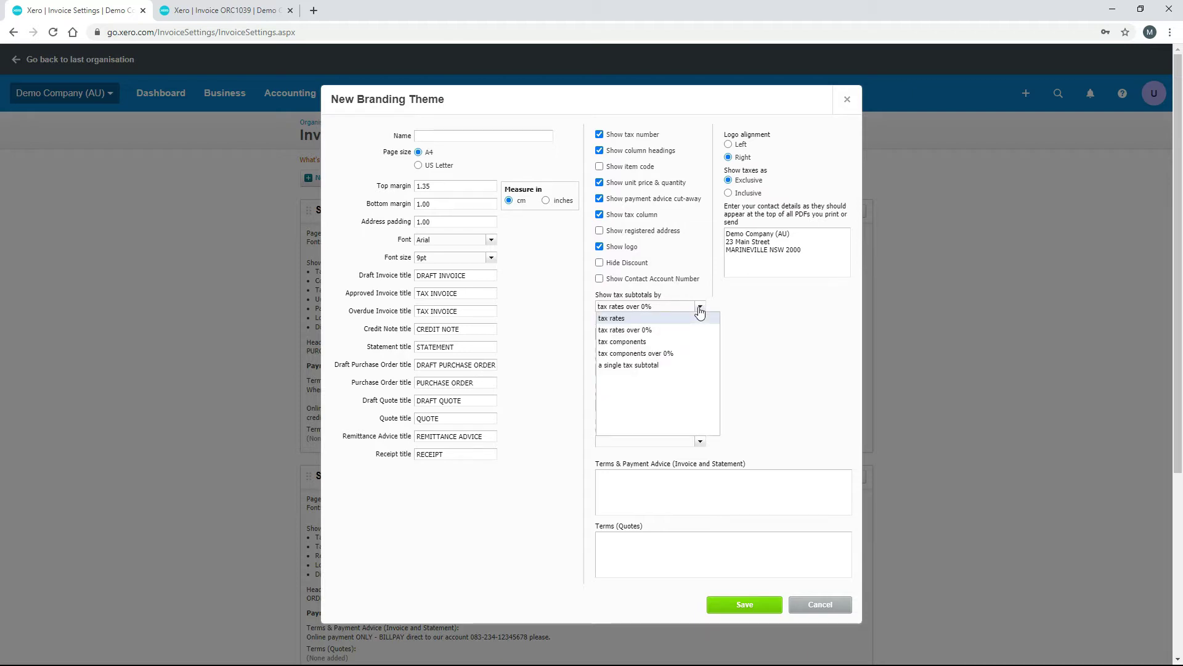
left_click(700, 310)
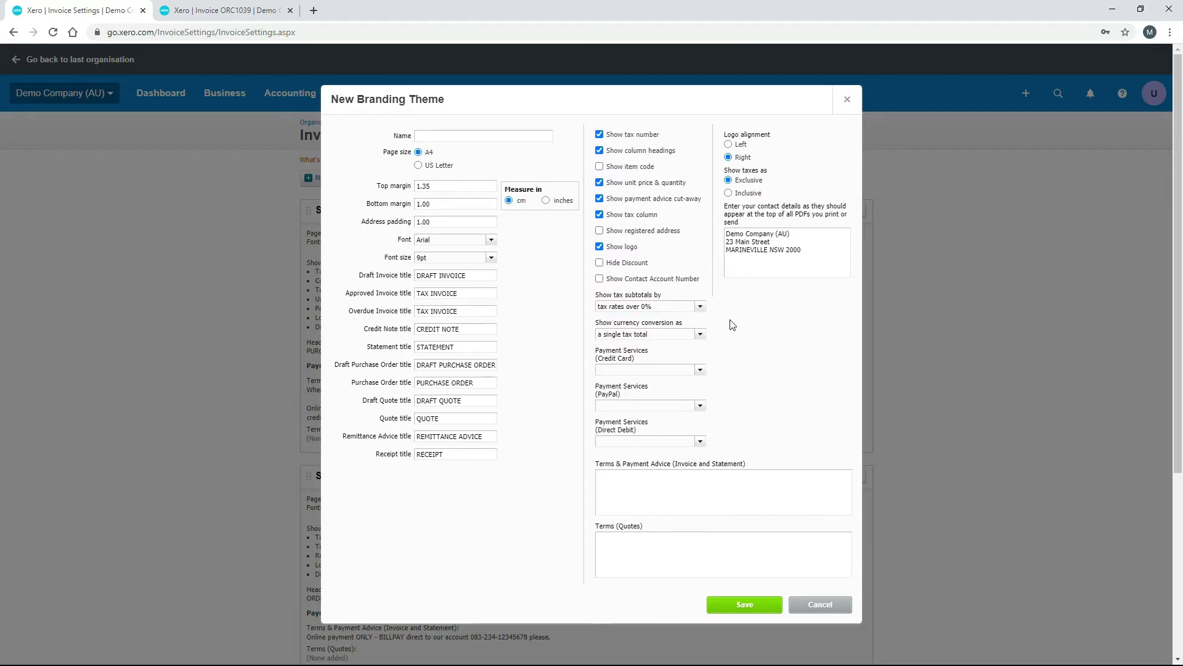
left_click(701, 336)
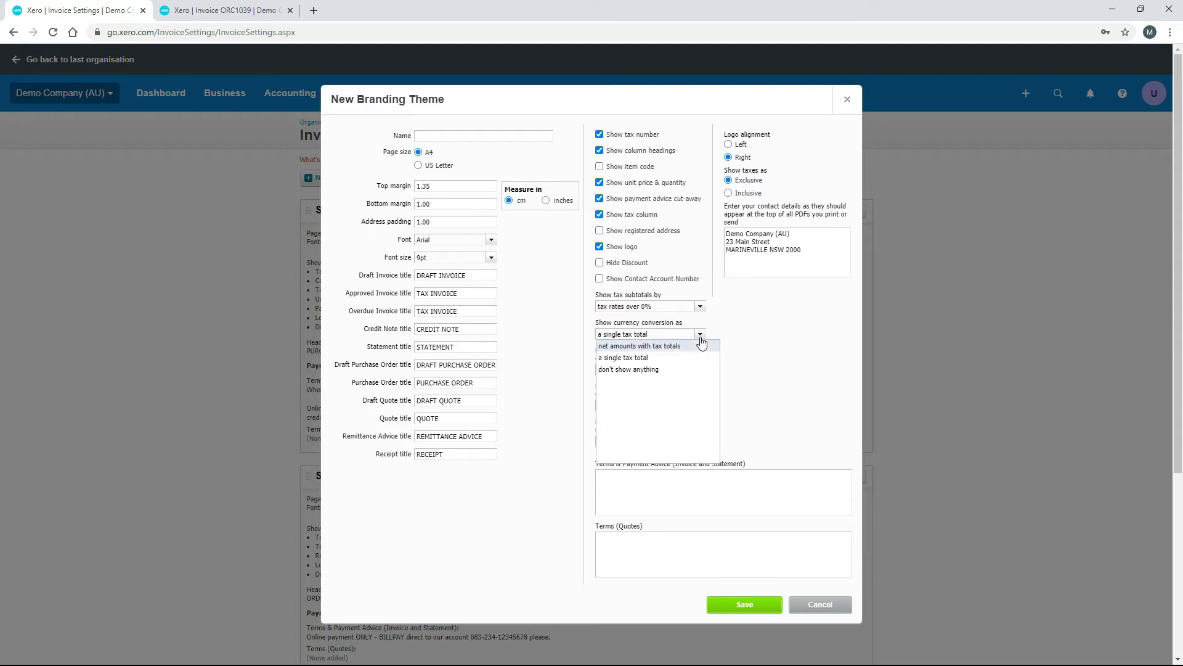
left_click(701, 338)
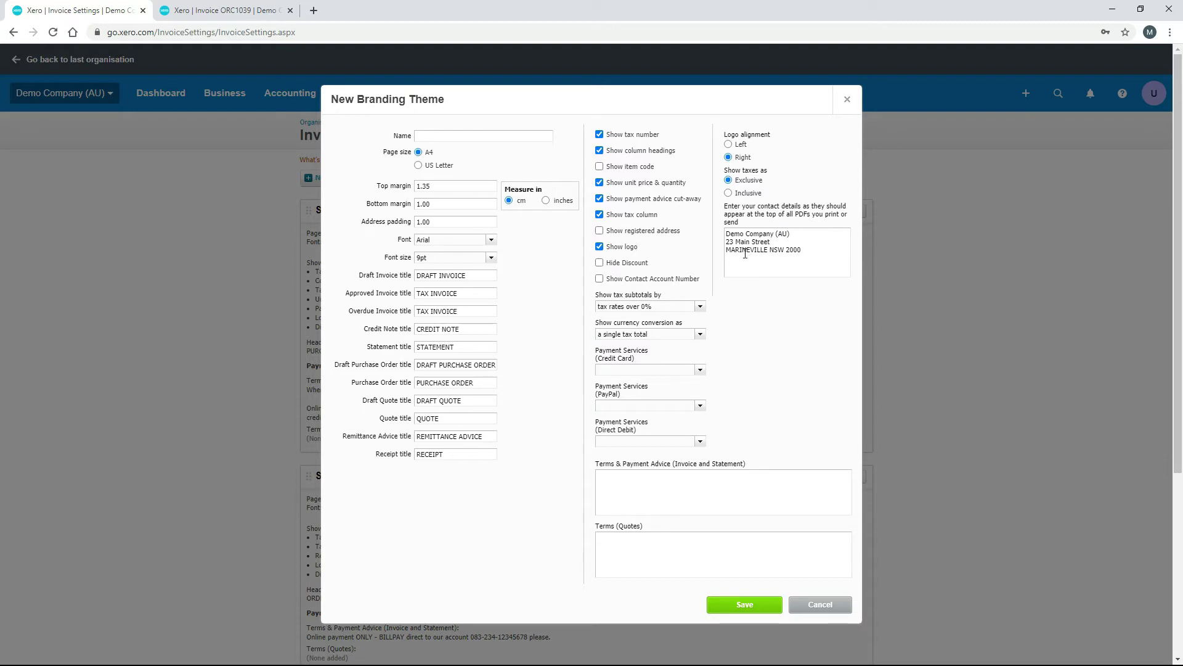
Step: Check in the Bayside Club invoice preview where the logo and the company's contact details appear
left_click(229, 10)
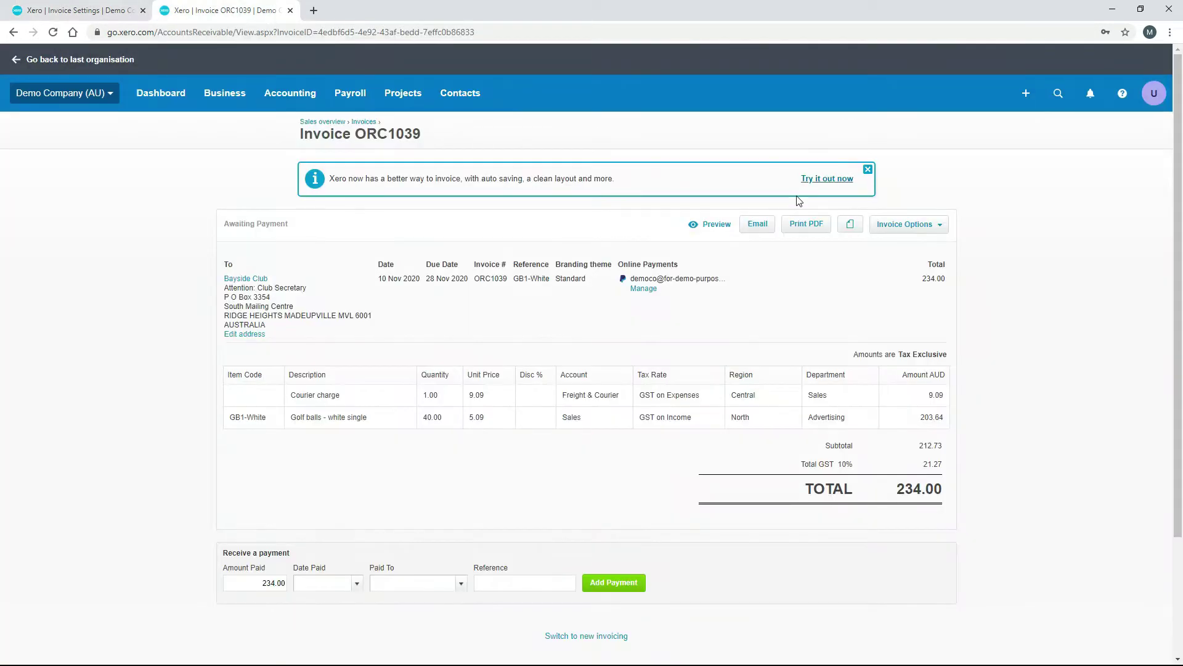
left_click(712, 227)
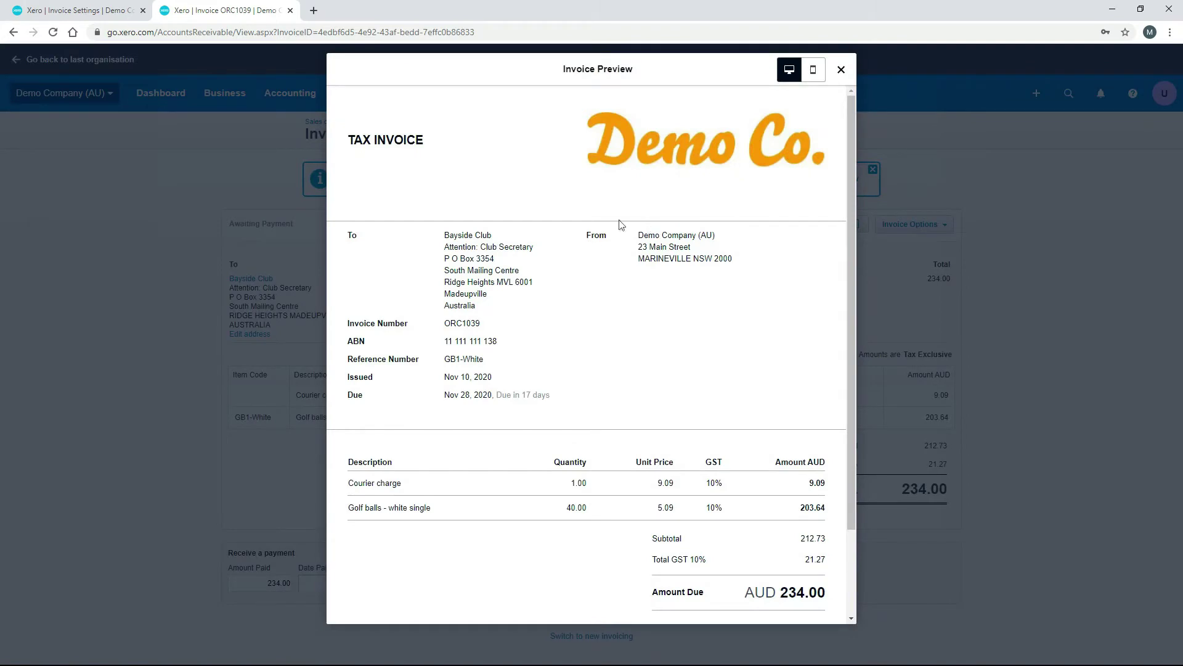
left_click(841, 69)
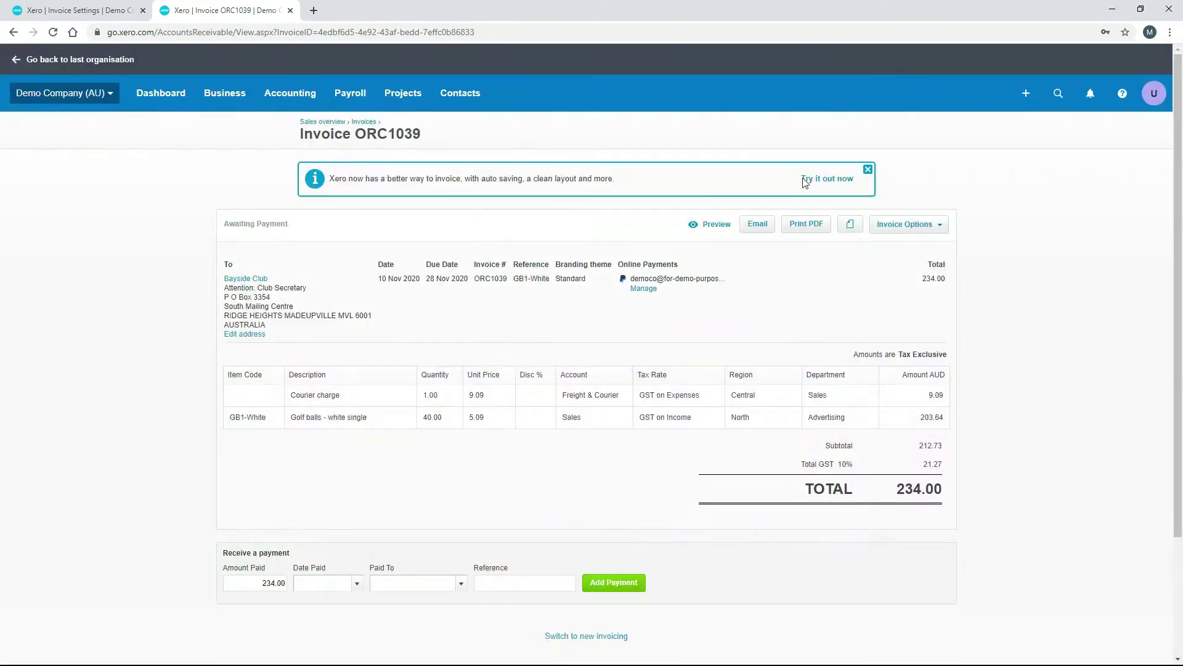
Step: Check in the Bayside Club invoice preview where the terms and payment advice appear, and discard the new branding theme
left_click(90, 8)
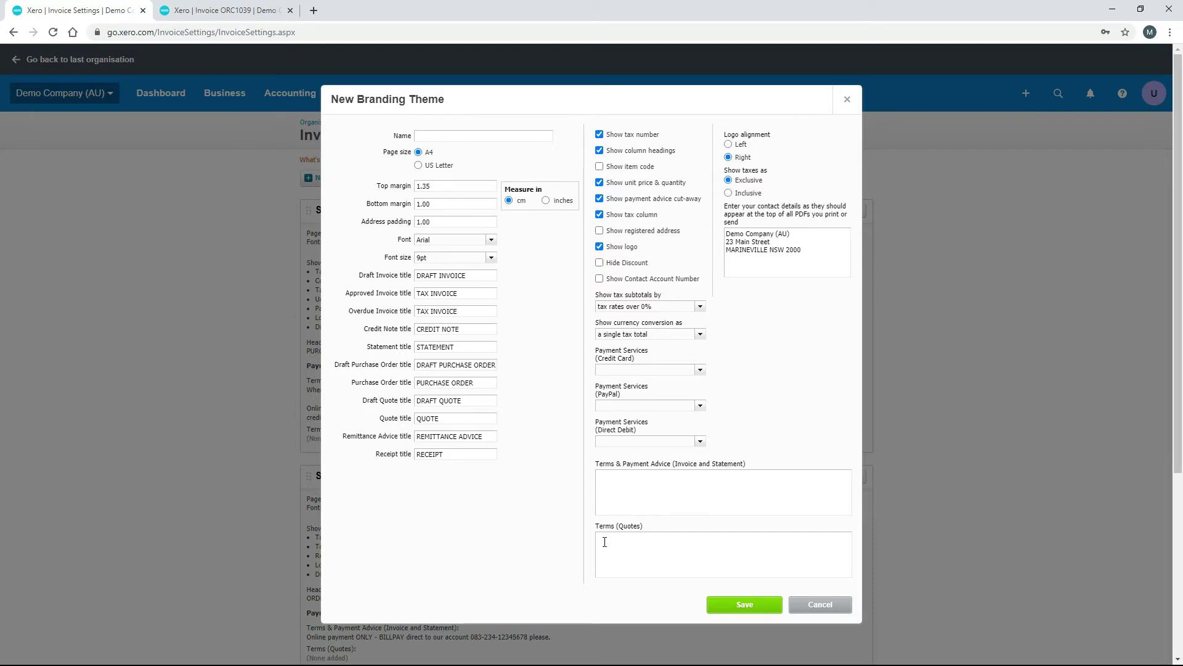
left_click(625, 496)
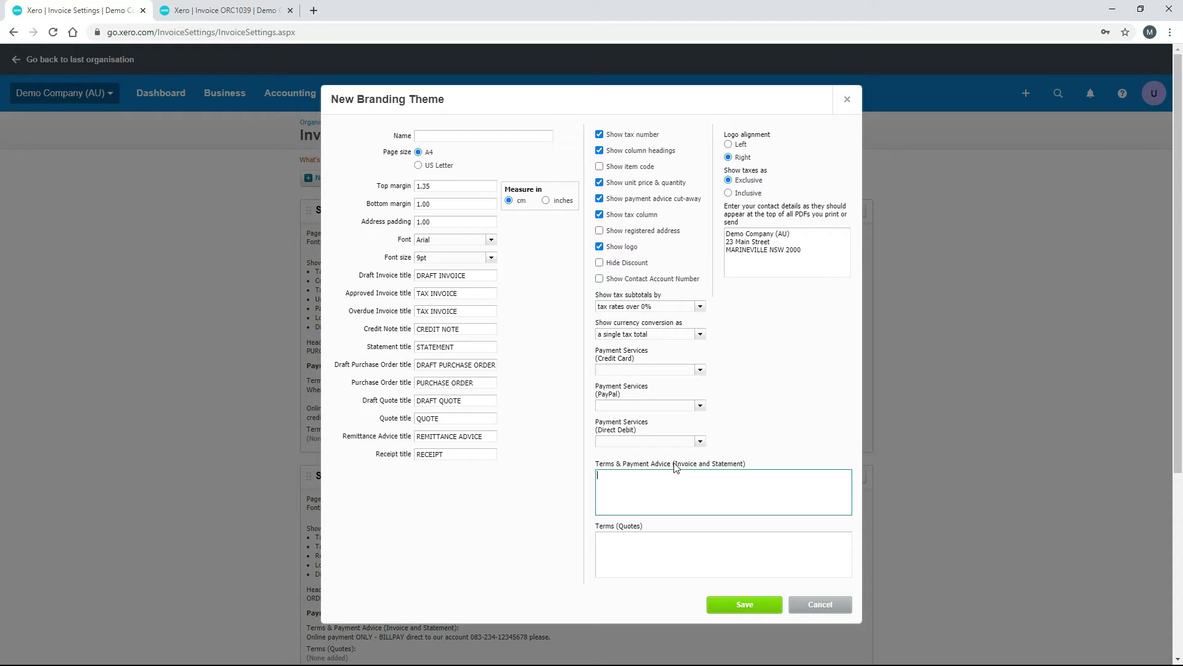
key("ctrl+Tab")
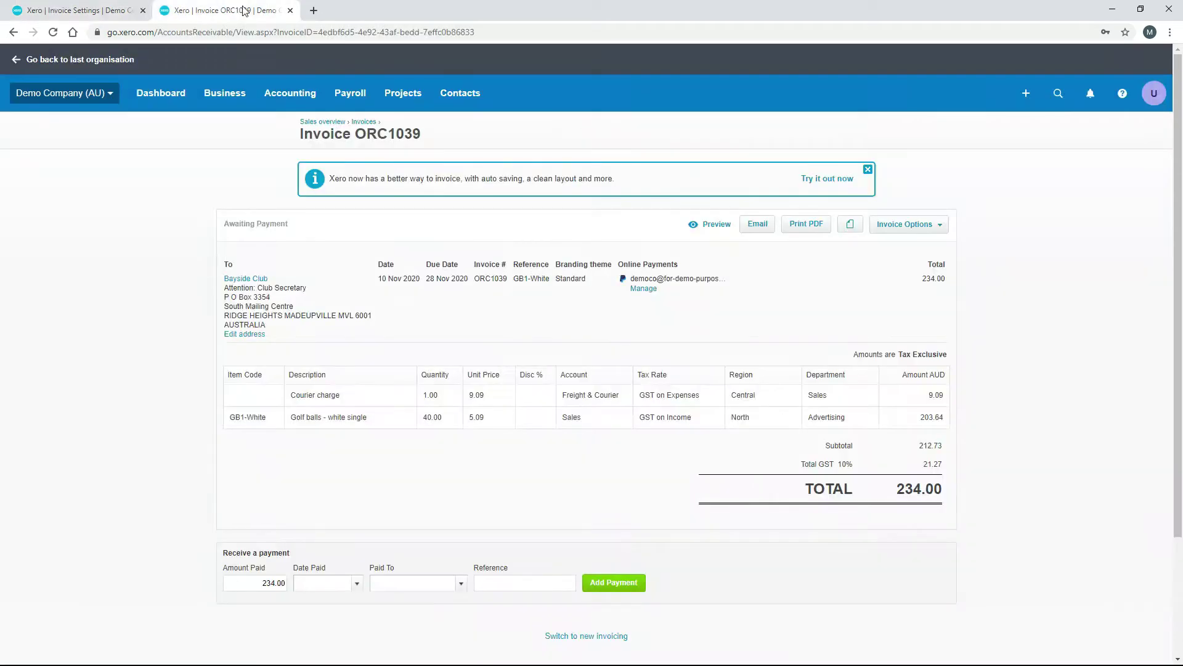
left_click(727, 226)
scroll(644, 452, "down", 2)
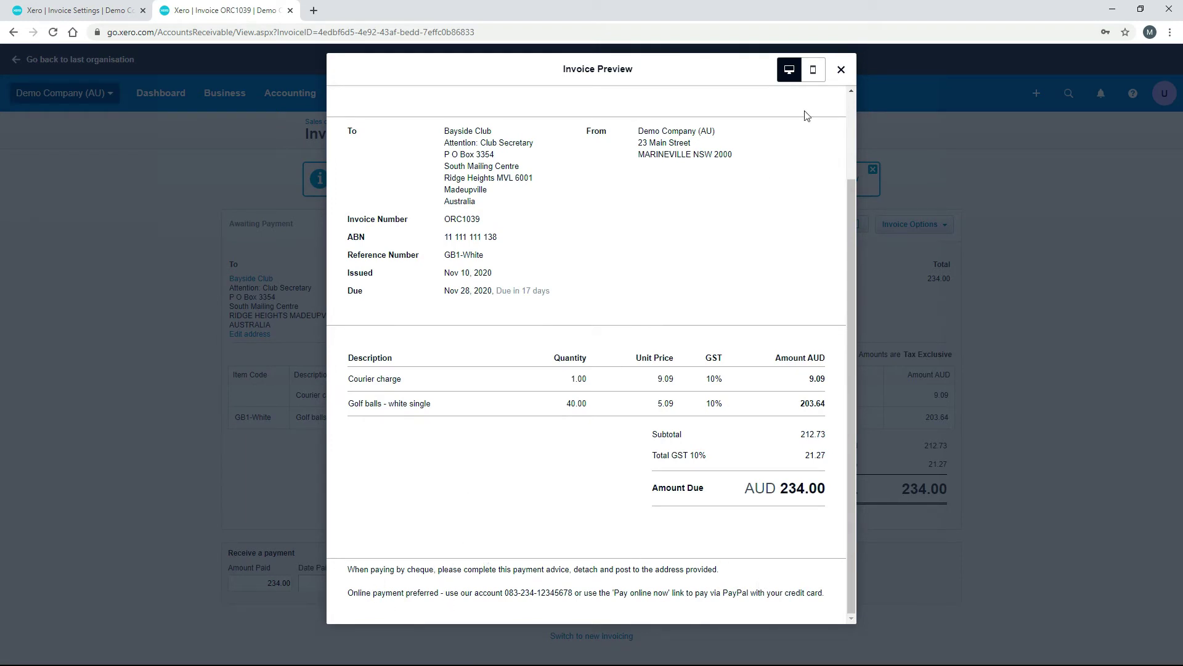
left_click(841, 69)
left_click(104, 10)
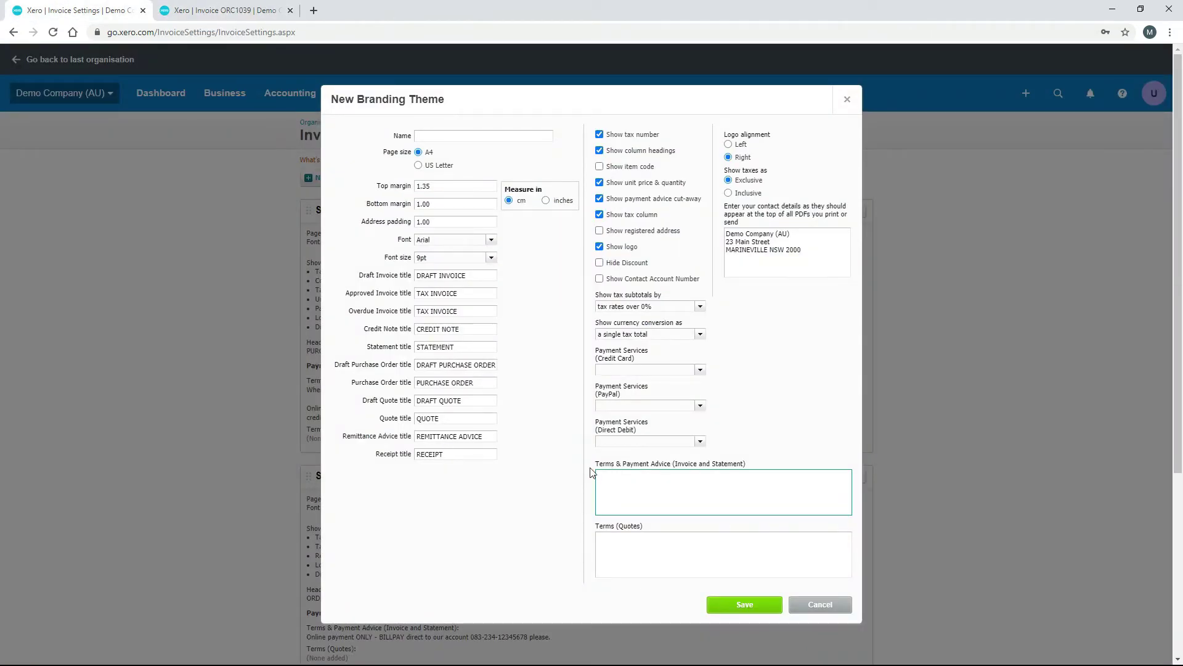
left_click(820, 606)
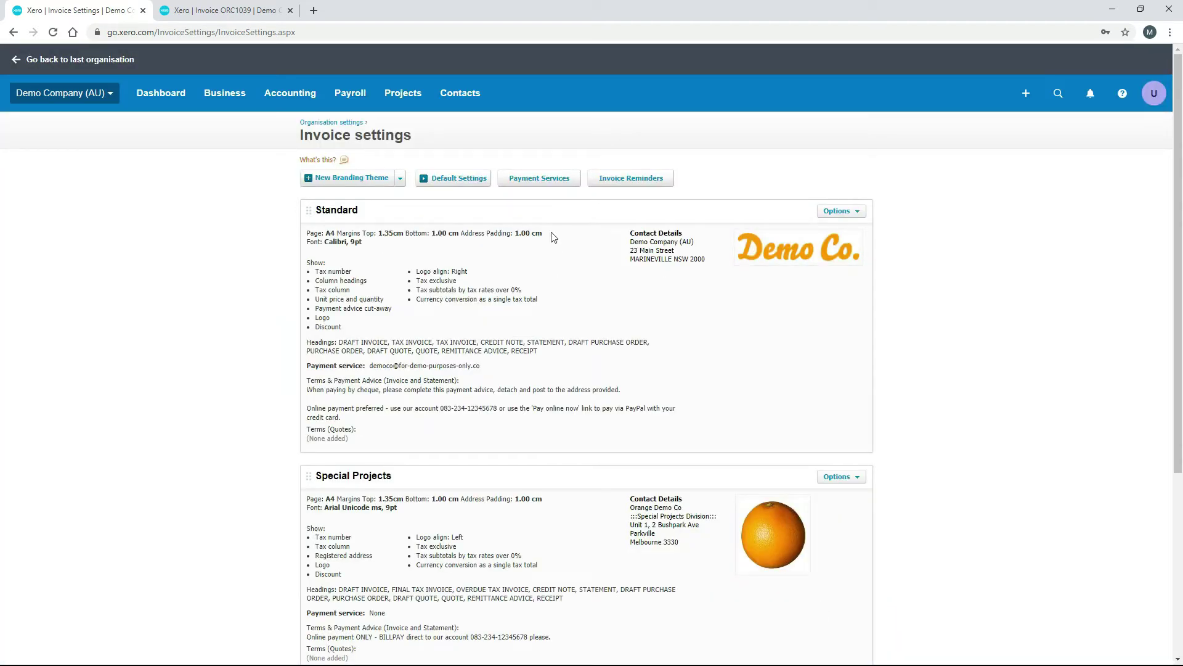
Step: Open the payment services, hide the help banner and review the connected and available services
left_click(539, 179)
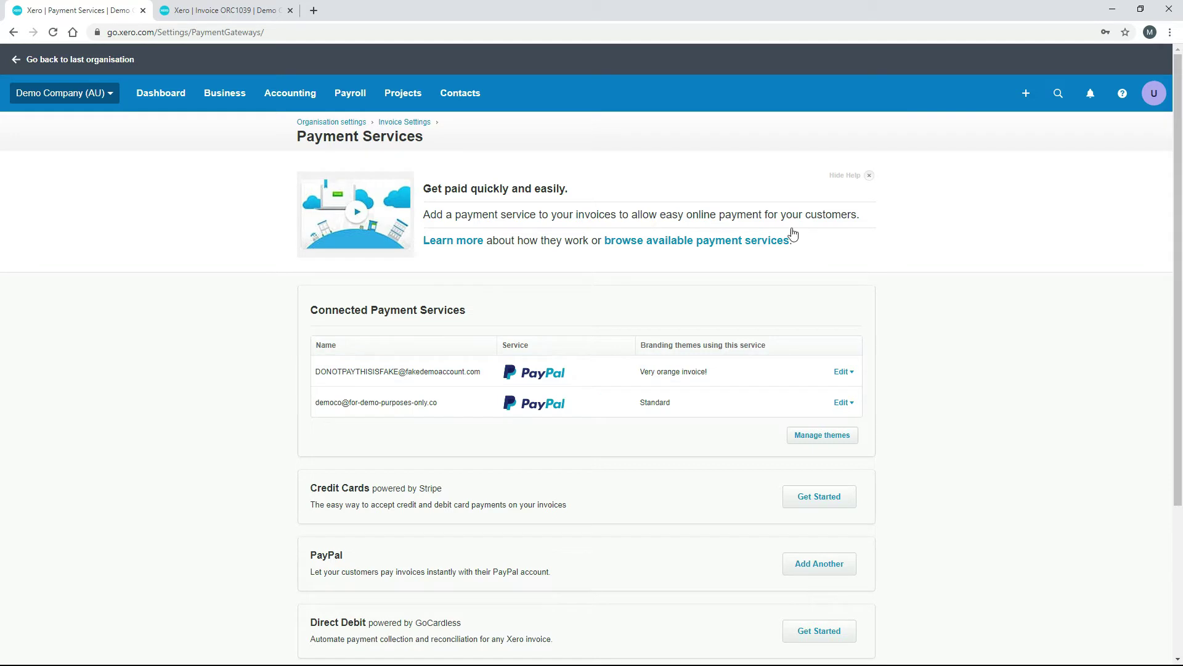
left_click(869, 175)
scroll(262, 254, "down", 2)
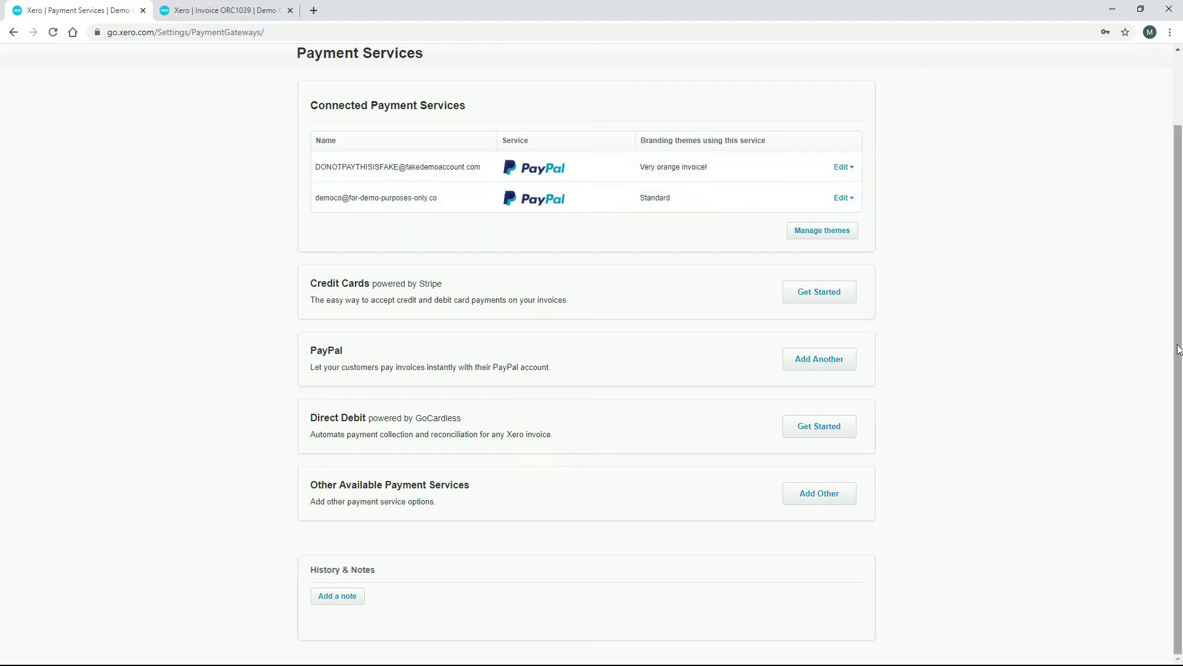
left_click_drag(1178, 349, 1155, 294)
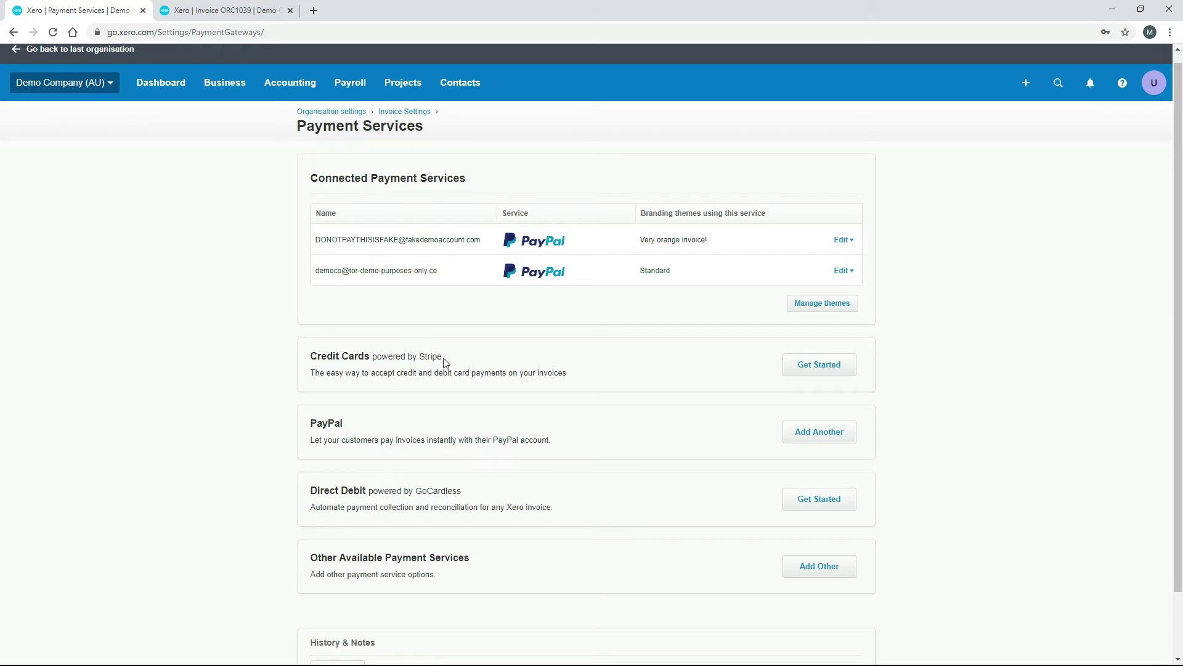
Step: Review the Stripe credit card payment setup details and close them without connecting an account
left_click(818, 365)
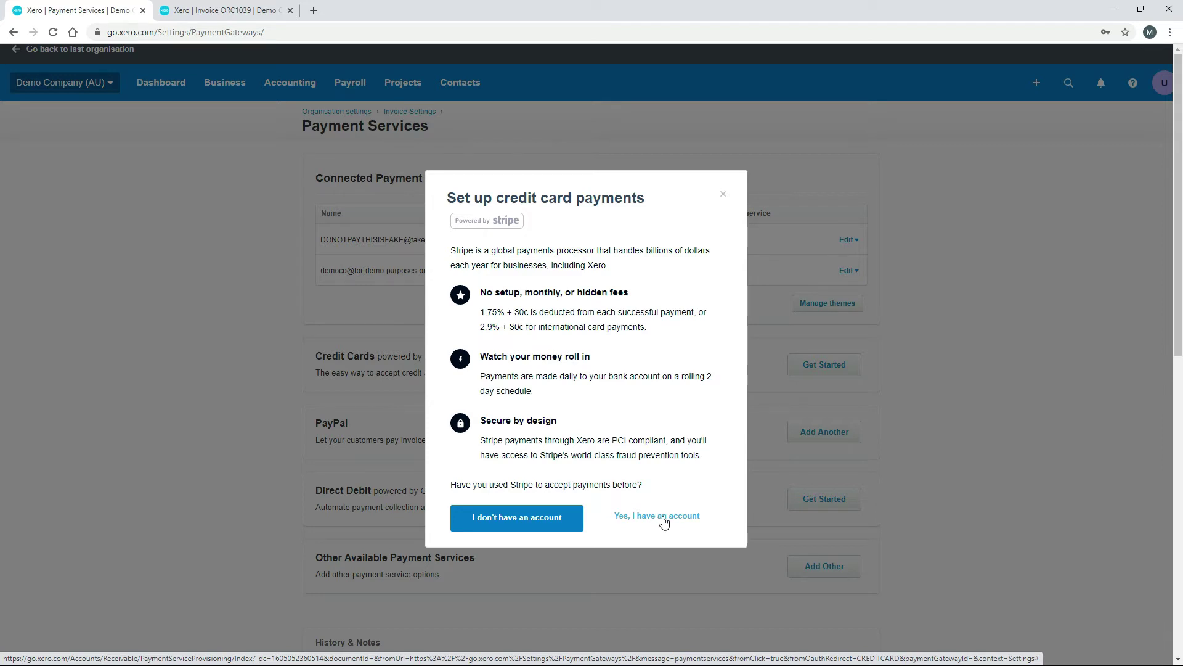
left_click(723, 194)
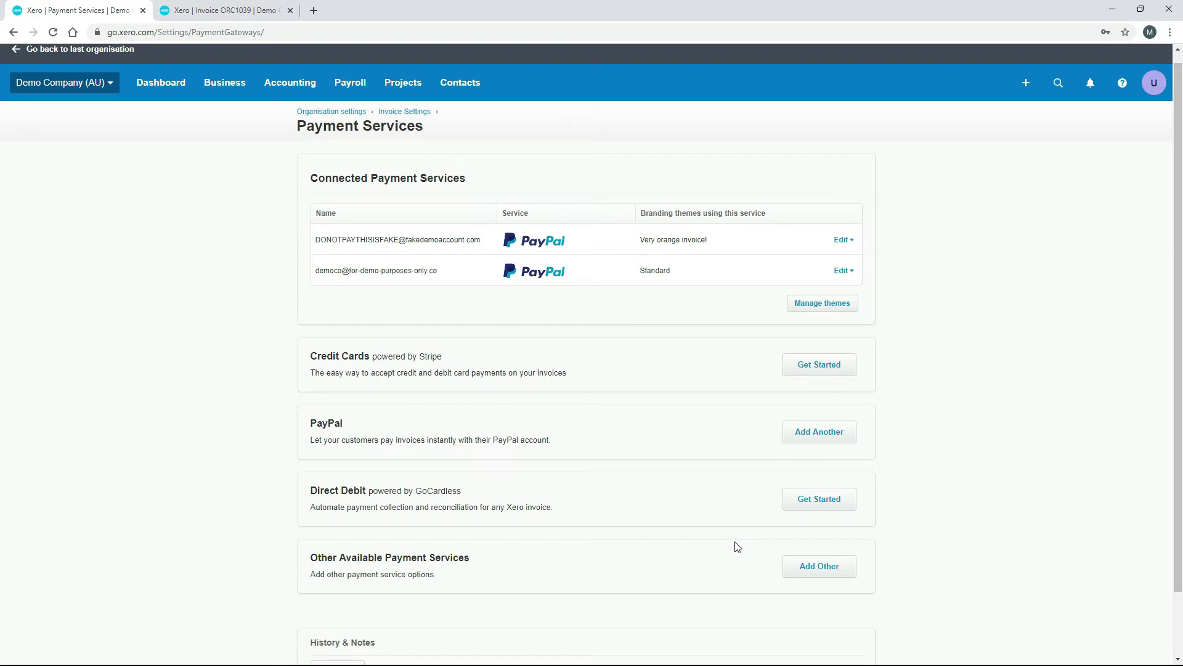
scroll(976, 491, "up", 1)
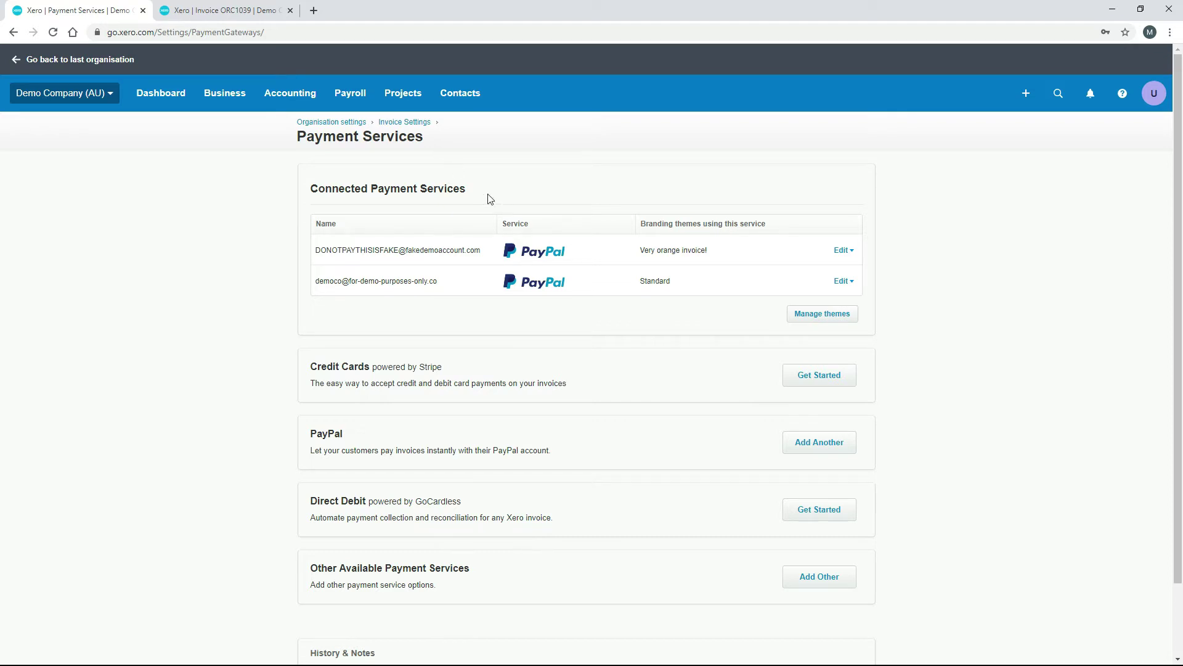
Step: Examine the credit card, PayPal and direct debit payment service choices in the Standard branding theme without saving changes
left_click(404, 122)
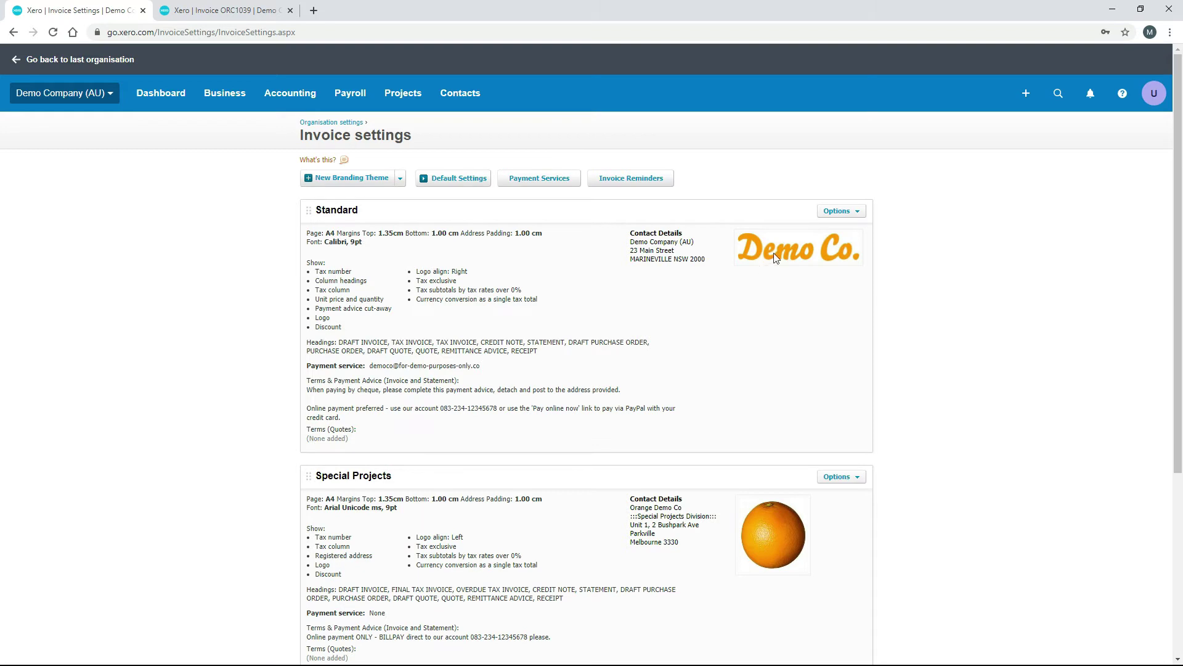
left_click(858, 214)
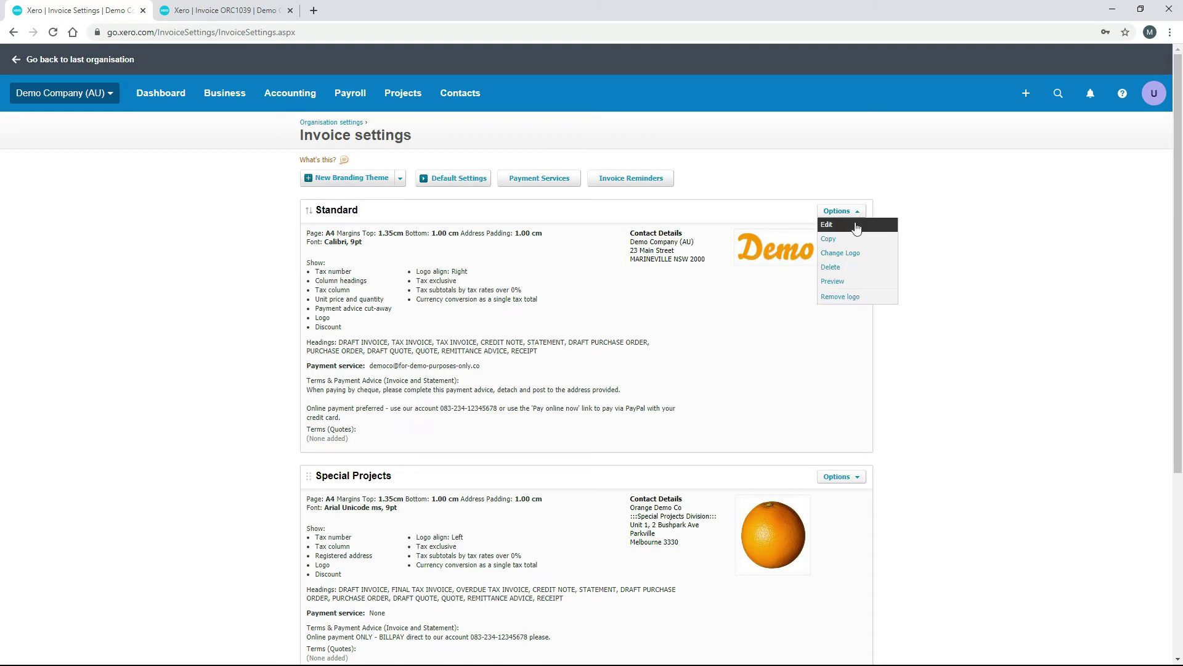
left_click(857, 230)
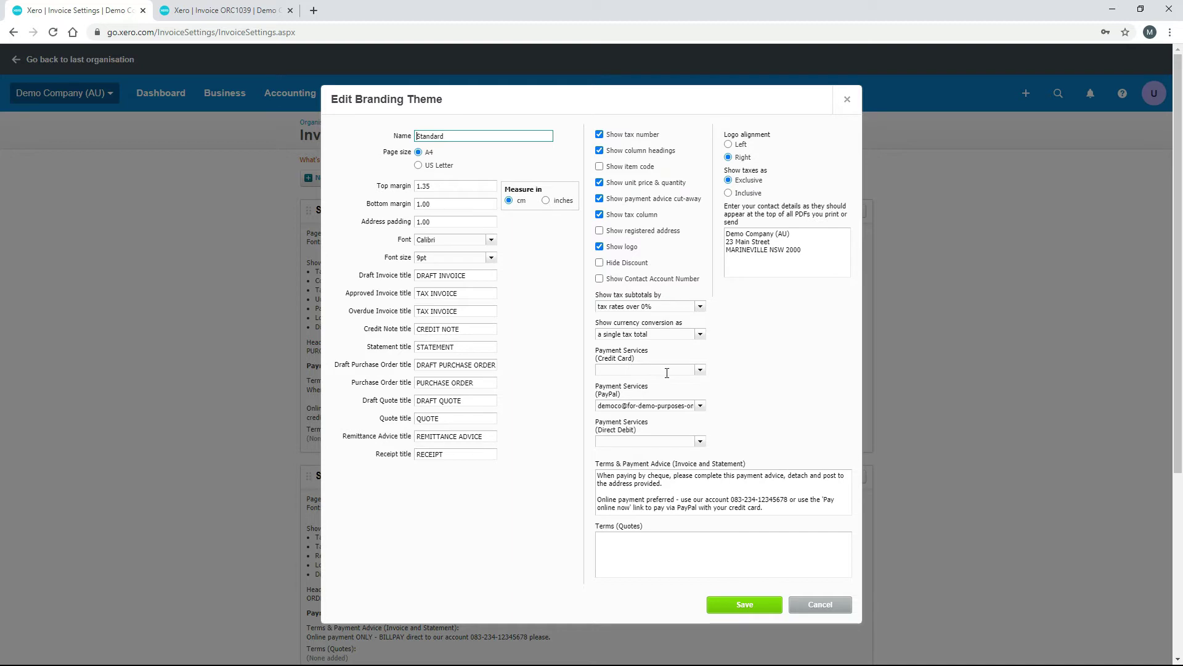
left_click(698, 371)
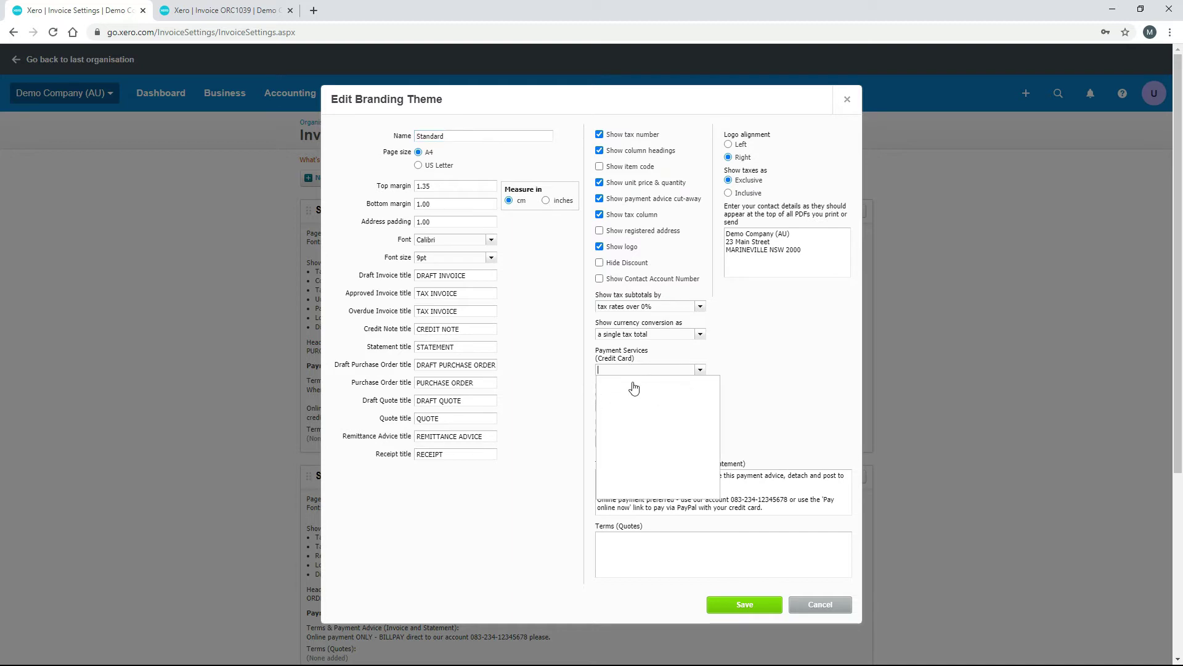
left_click(748, 368)
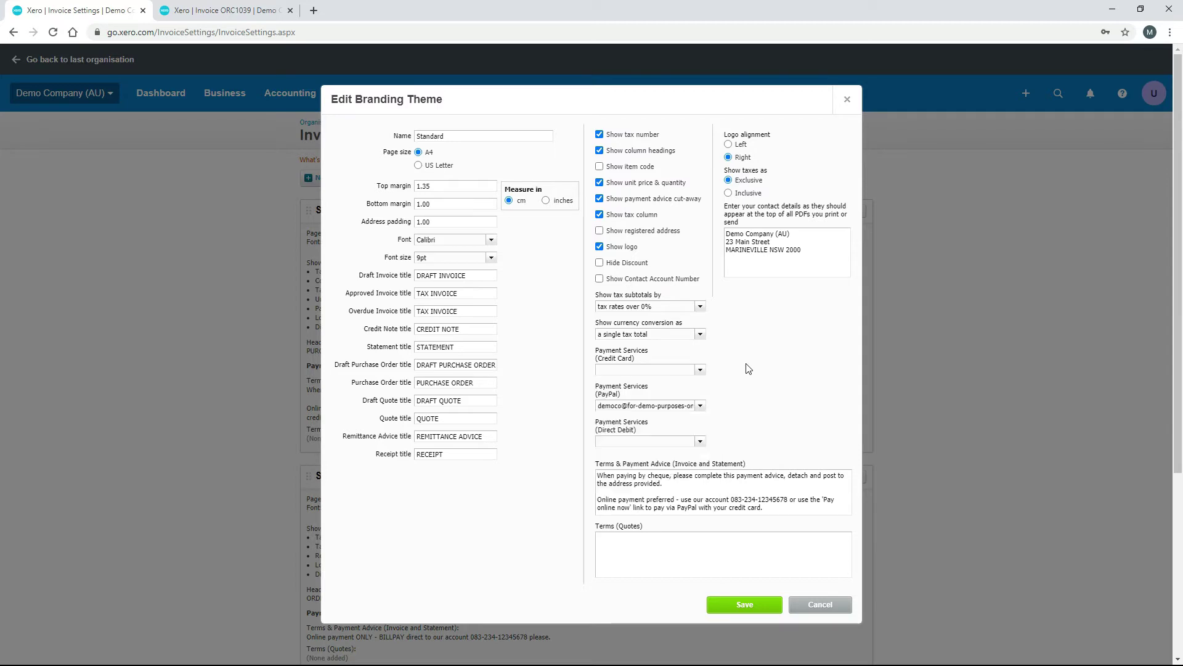
left_click(701, 408)
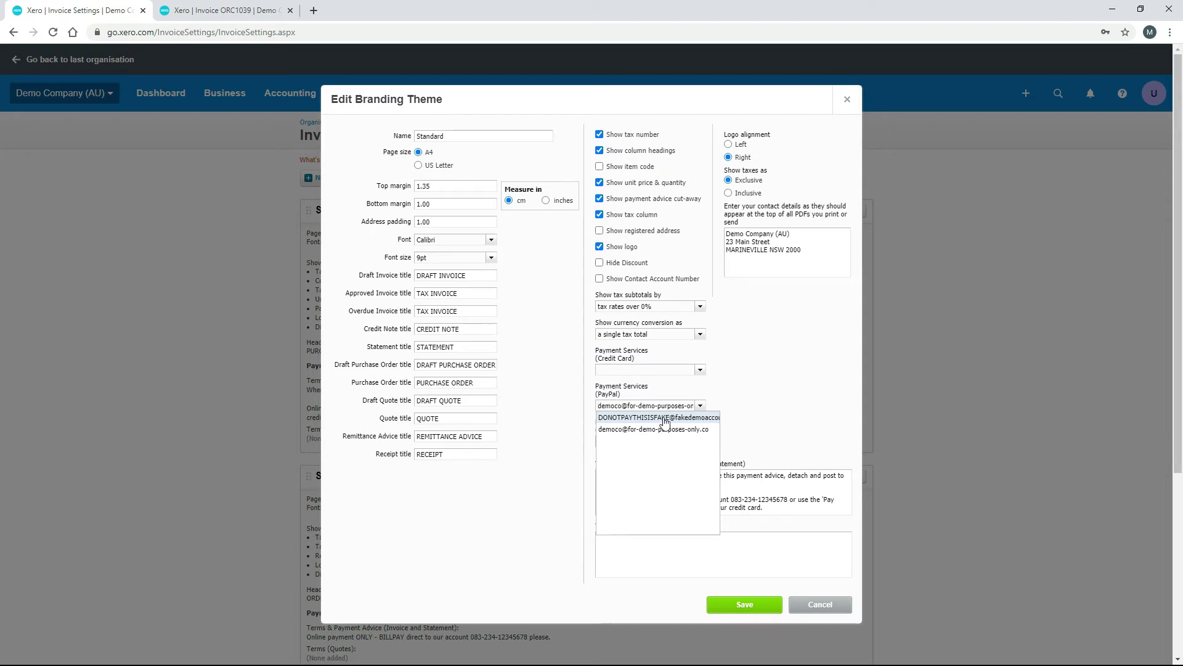
left_click(724, 406)
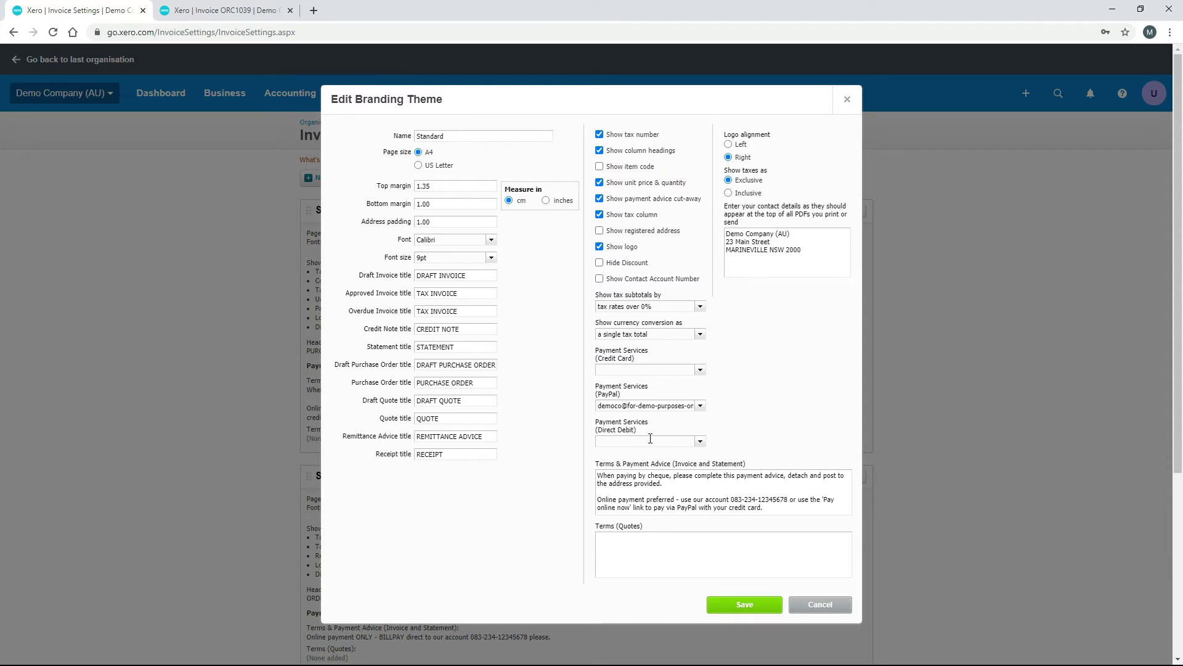
left_click(700, 441)
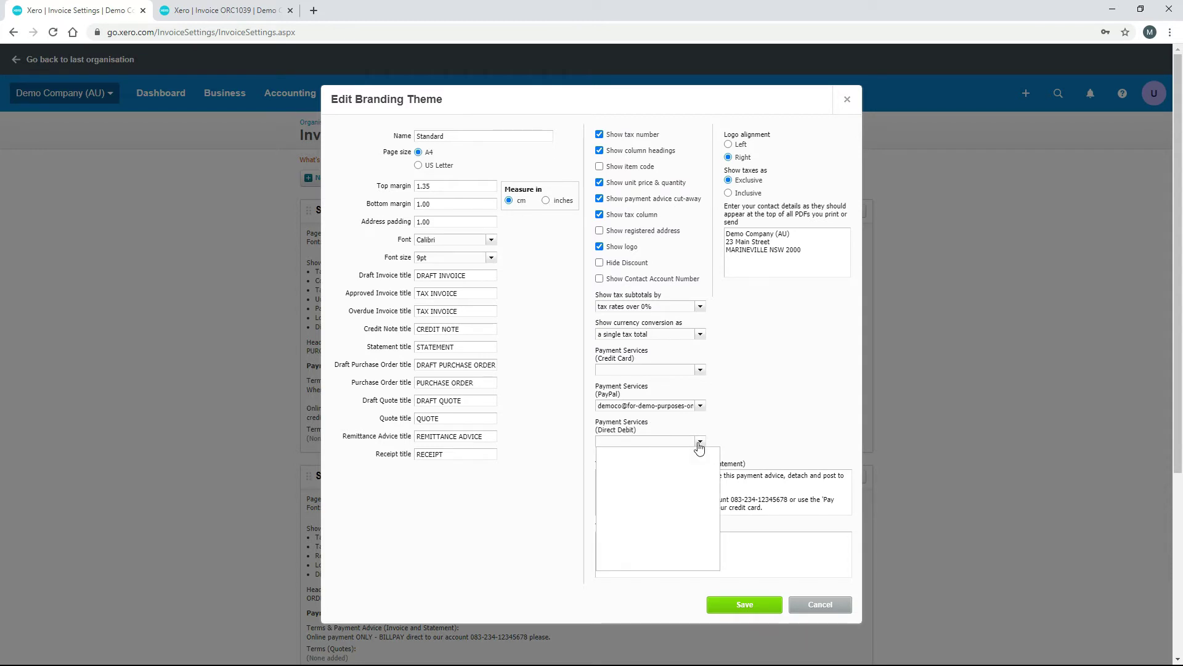
left_click(740, 430)
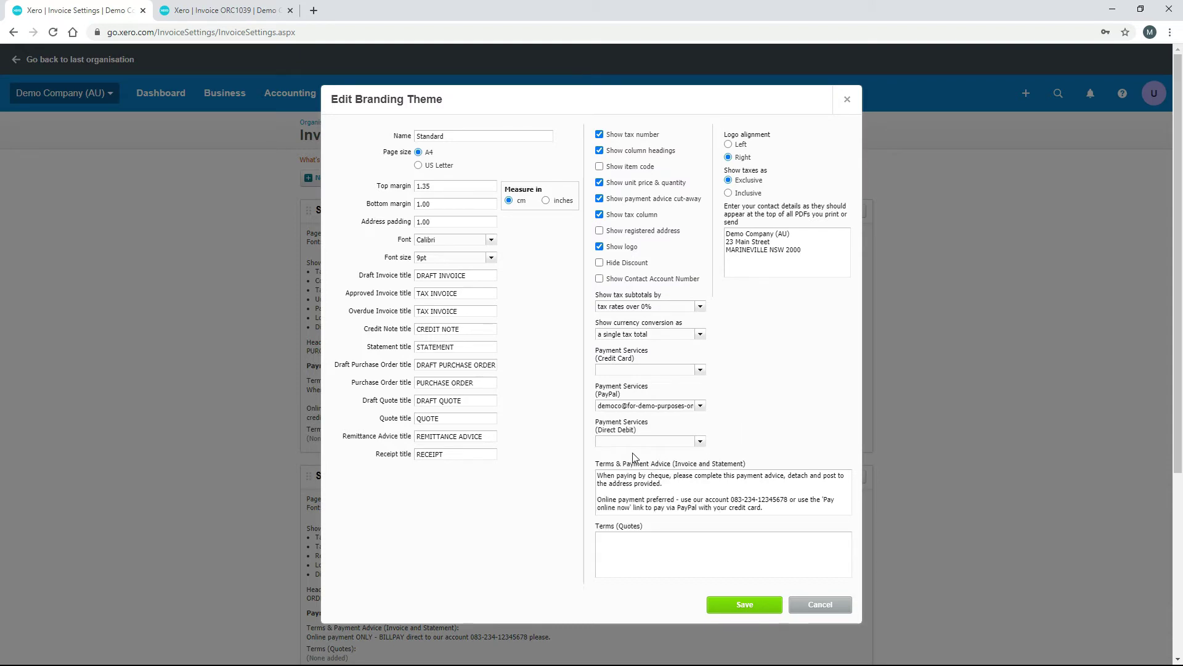
left_click(821, 606)
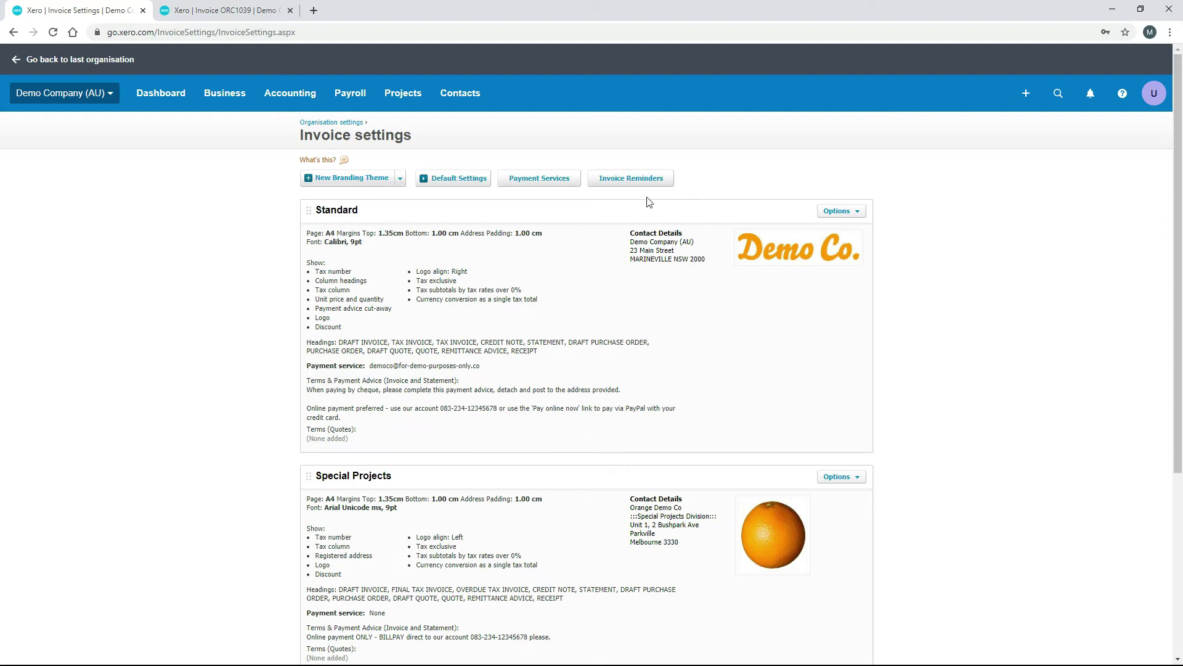
Step: Set the sales invoices default due date to 30 days after the invoice date in the default settings
left_click(455, 181)
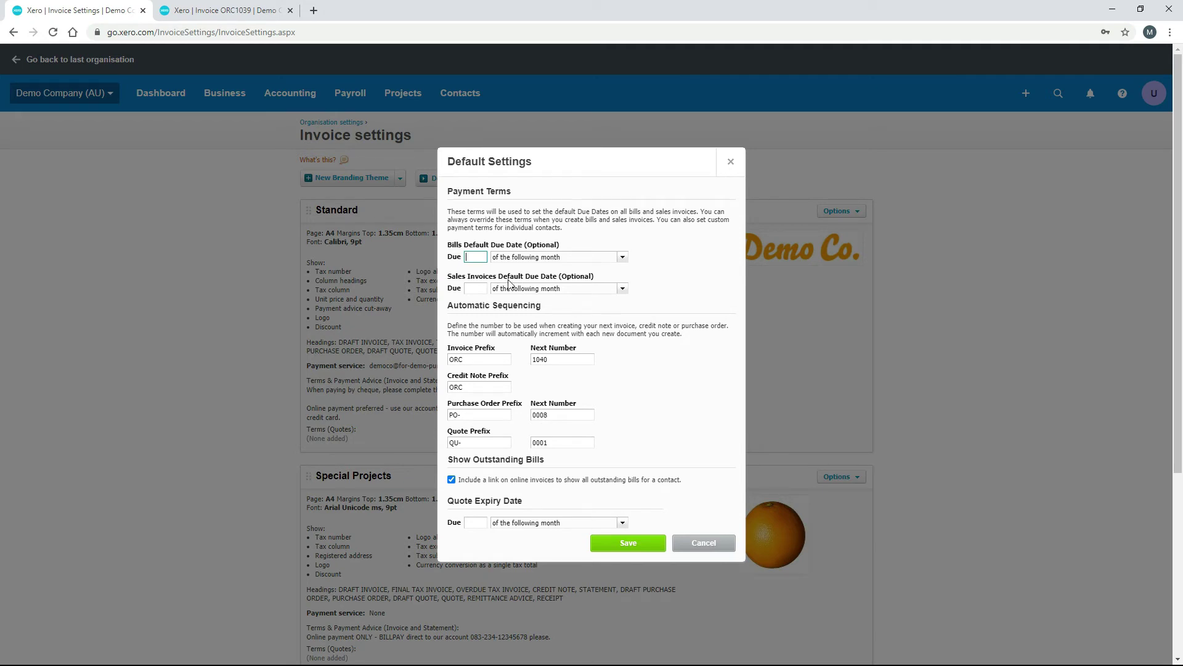
left_click(474, 290)
type("30")
left_click(621, 289)
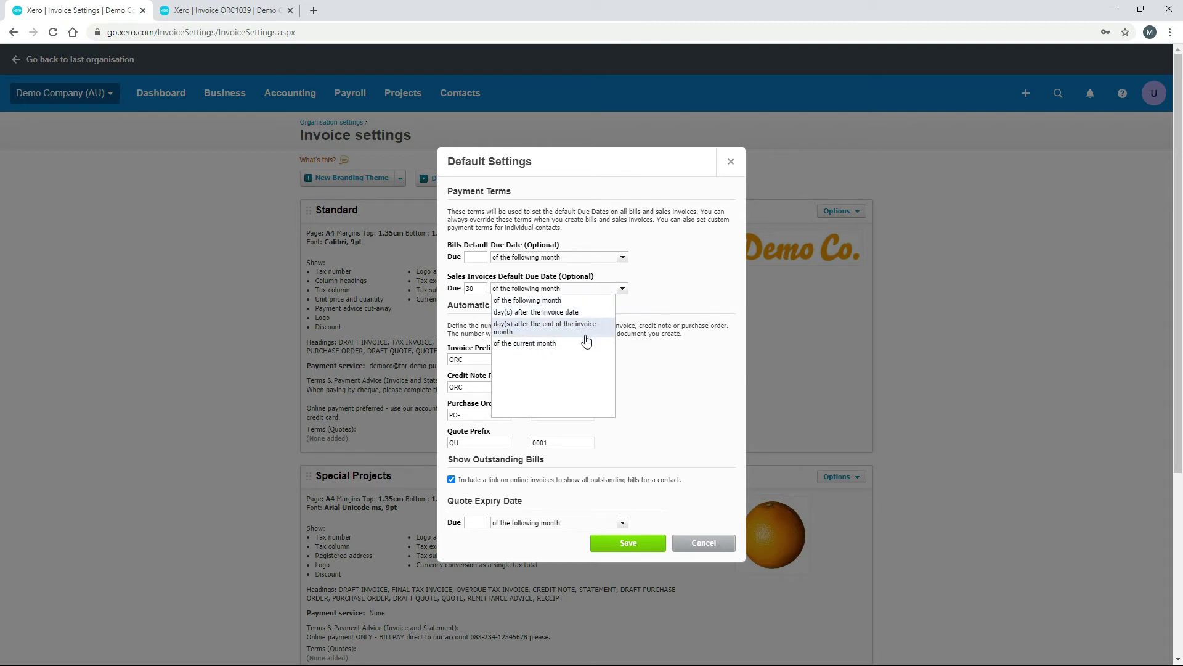
left_click(586, 311)
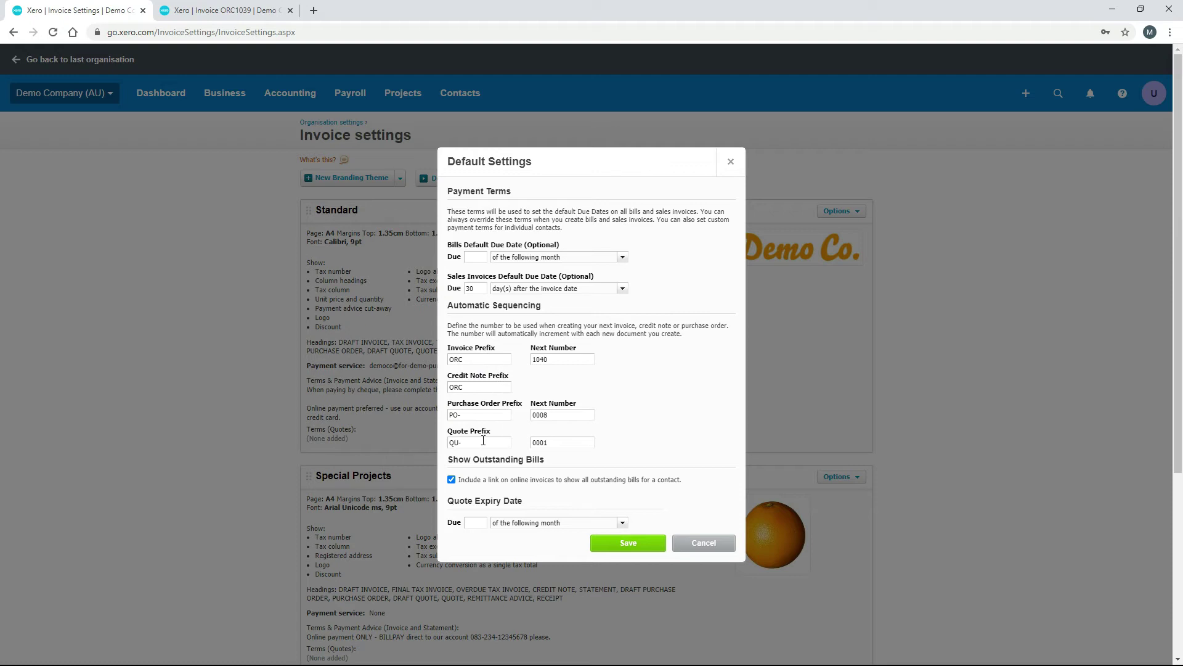
Step: Try the invoice prefix INV- with the next number 001 in the automatic sequencing settings
double_click(471, 360)
key("BackSpace")
type("INV-")
key("Tab")
type("0")
left_click(596, 379)
left_click_drag(542, 358, 545, 358)
left_click(641, 366)
left_click(536, 360)
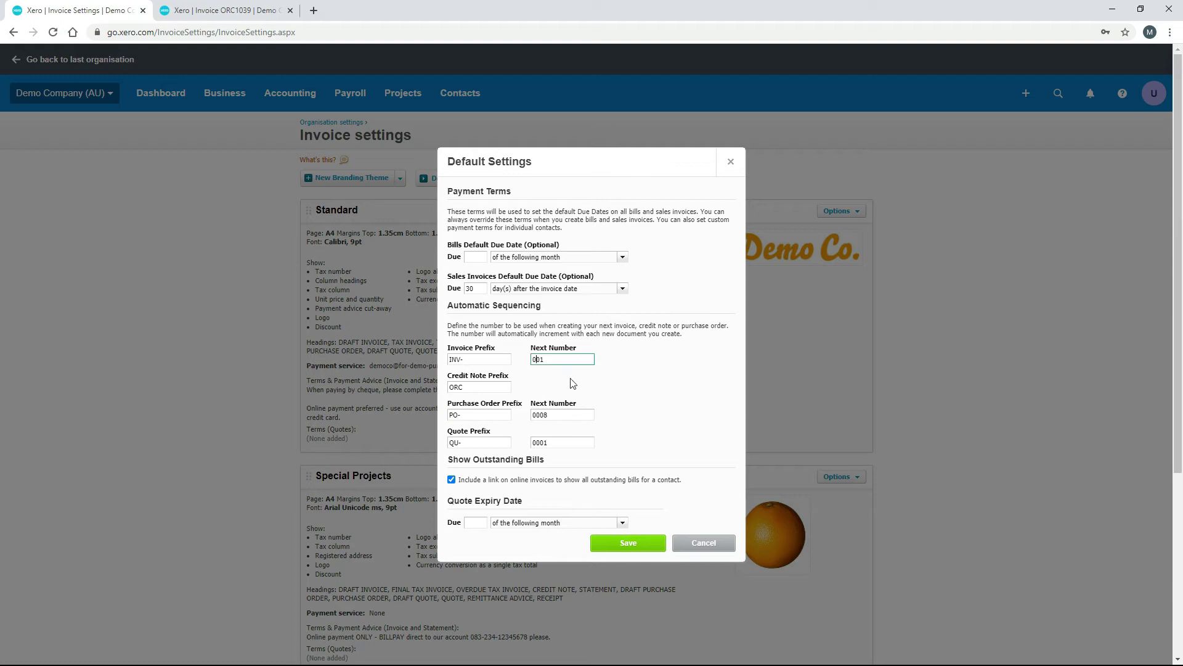
type("001")
left_click(629, 374)
Step: Try a quote expiry value of 14 and discard the changes to the default settings
left_click(476, 522)
type("14")
left_click(623, 524)
left_click(568, 547)
left_click(705, 545)
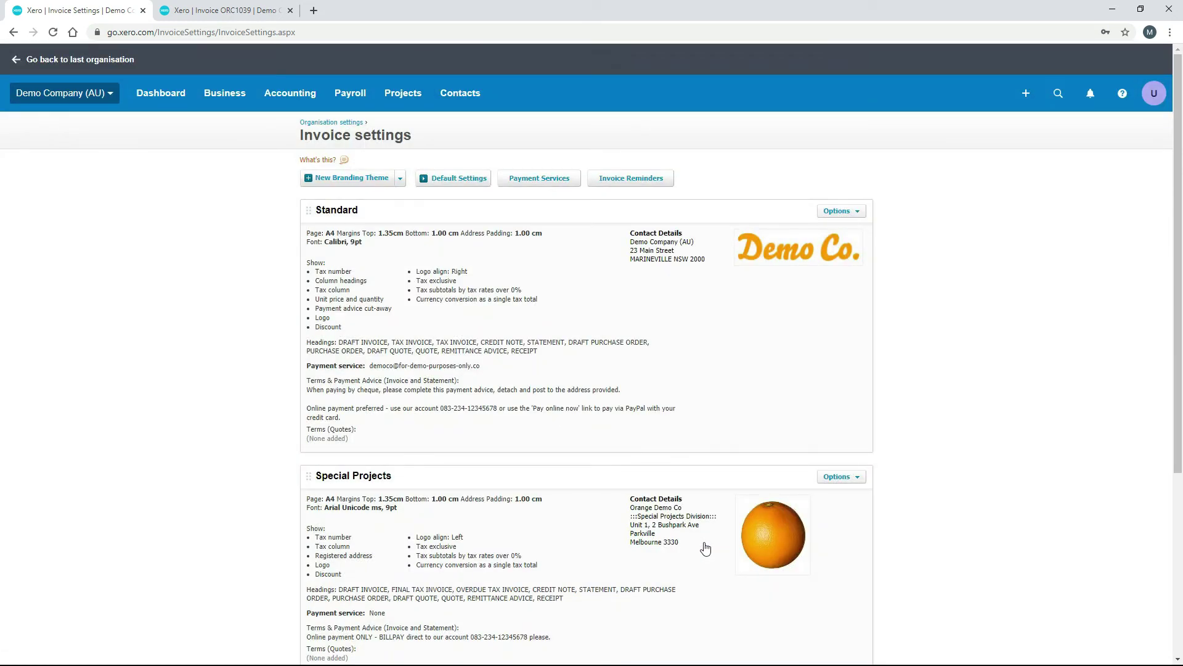
Step: Open the invoice reminders, hide the help banner and enable emailing customers about overdue invoices
left_click(631, 178)
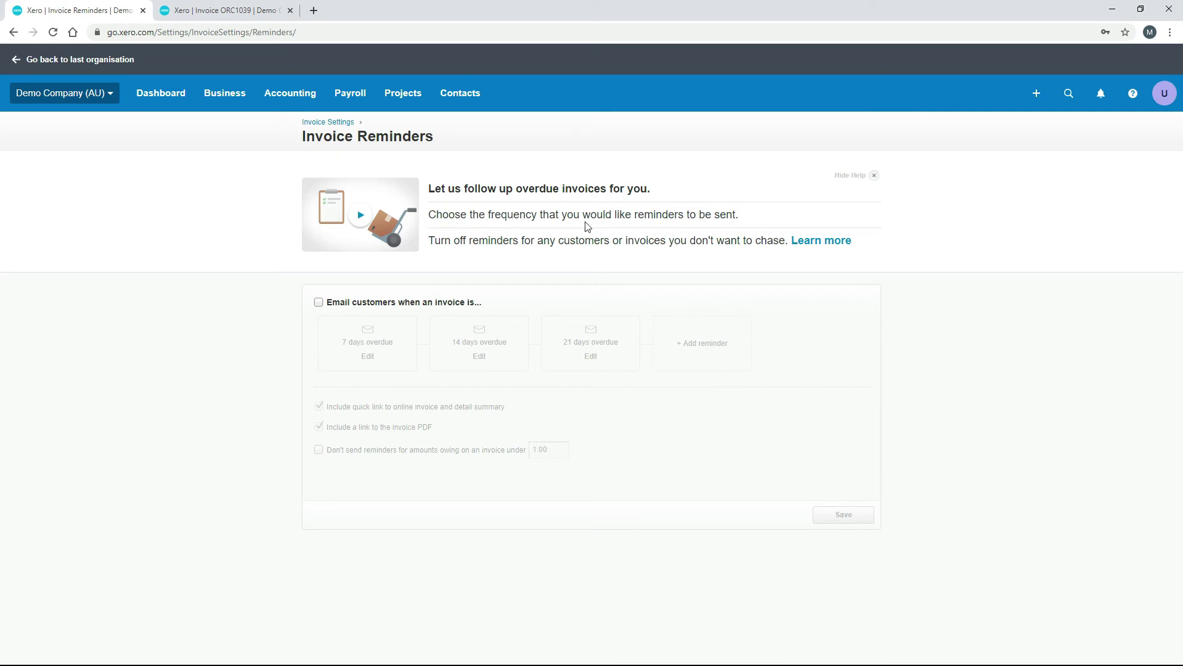
left_click(874, 176)
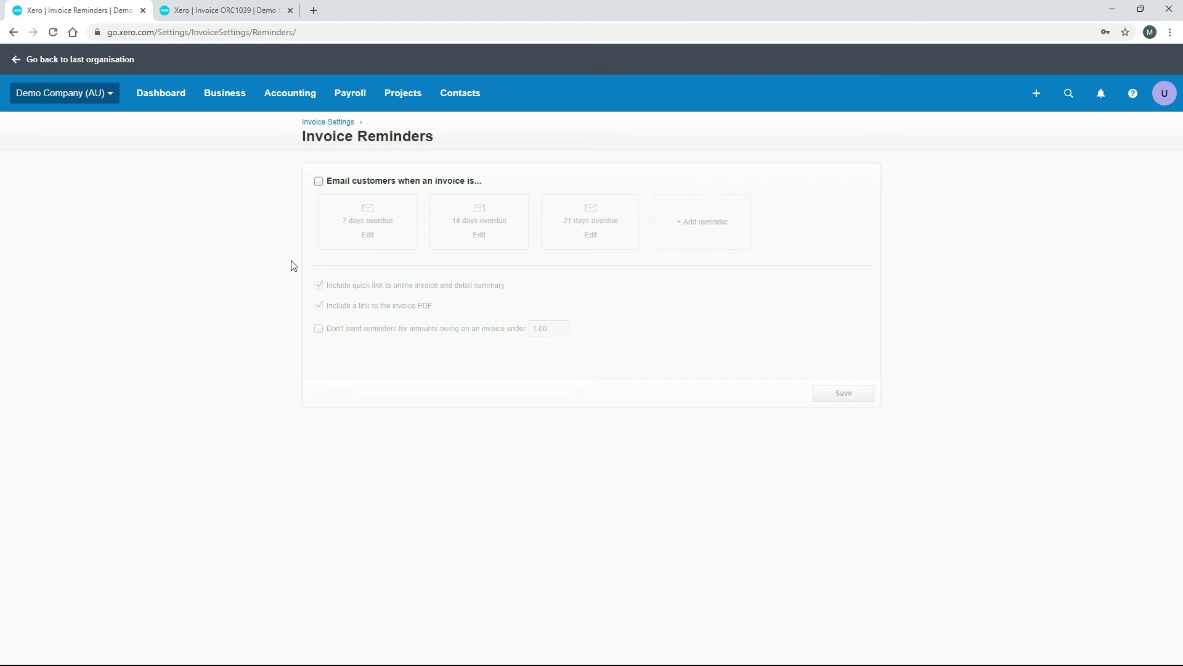
left_click(319, 182)
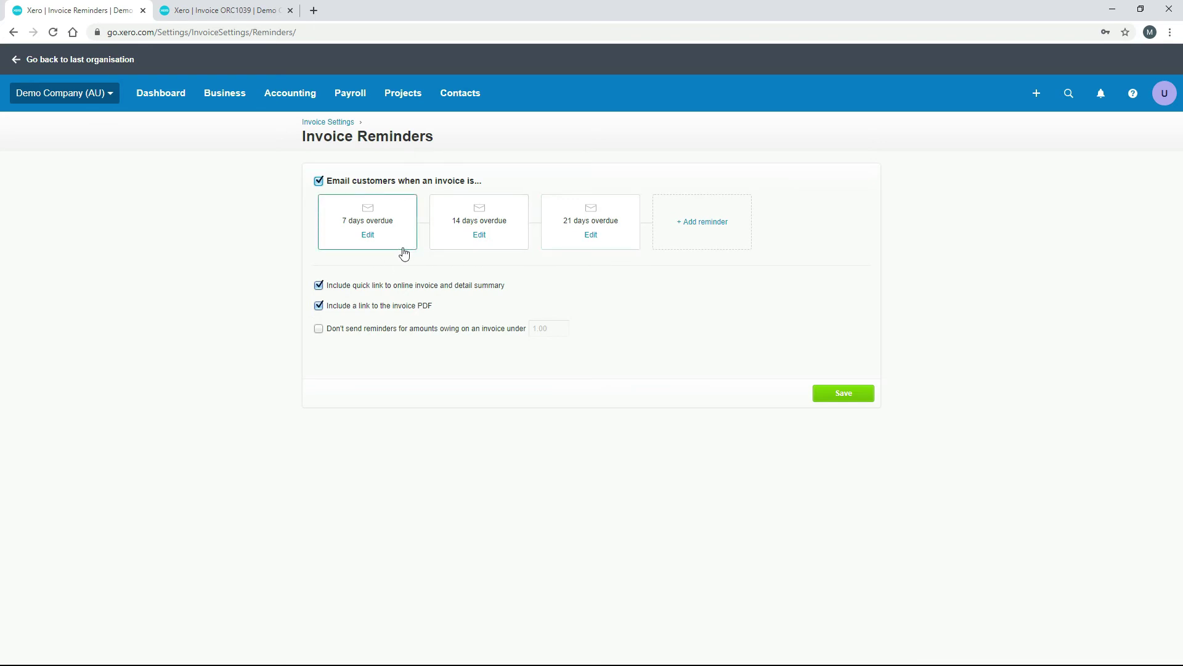
Step: Examine the timing options and email message of the 7 days overdue reminder, and close it without saving
left_click(368, 236)
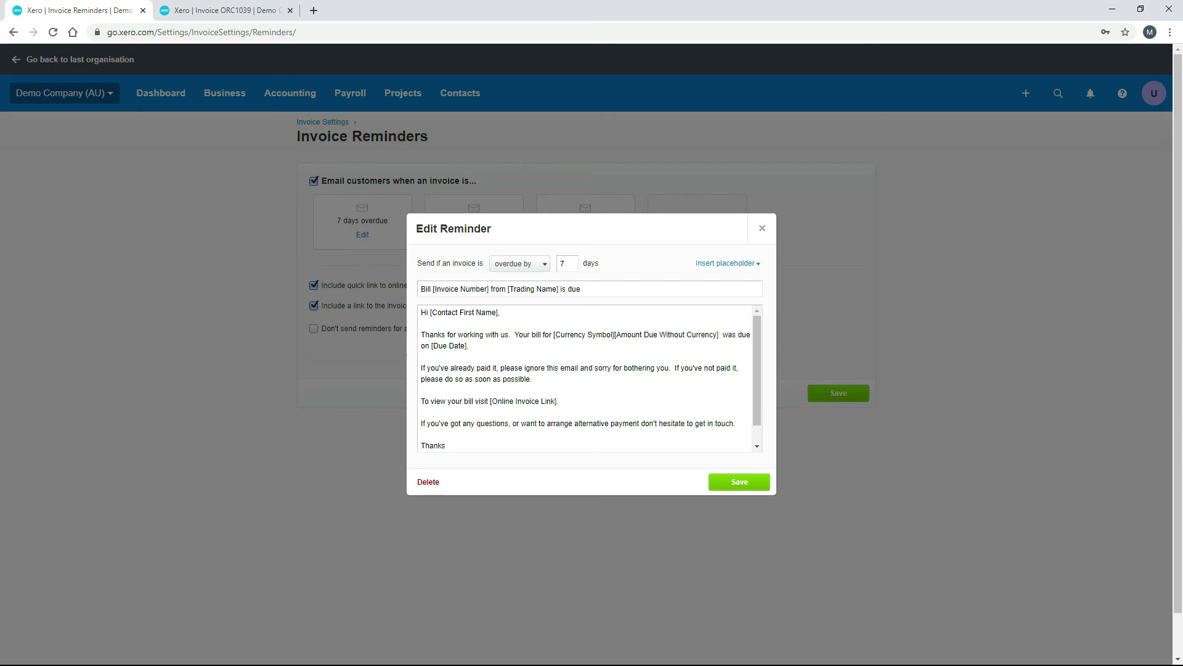
left_click(545, 266)
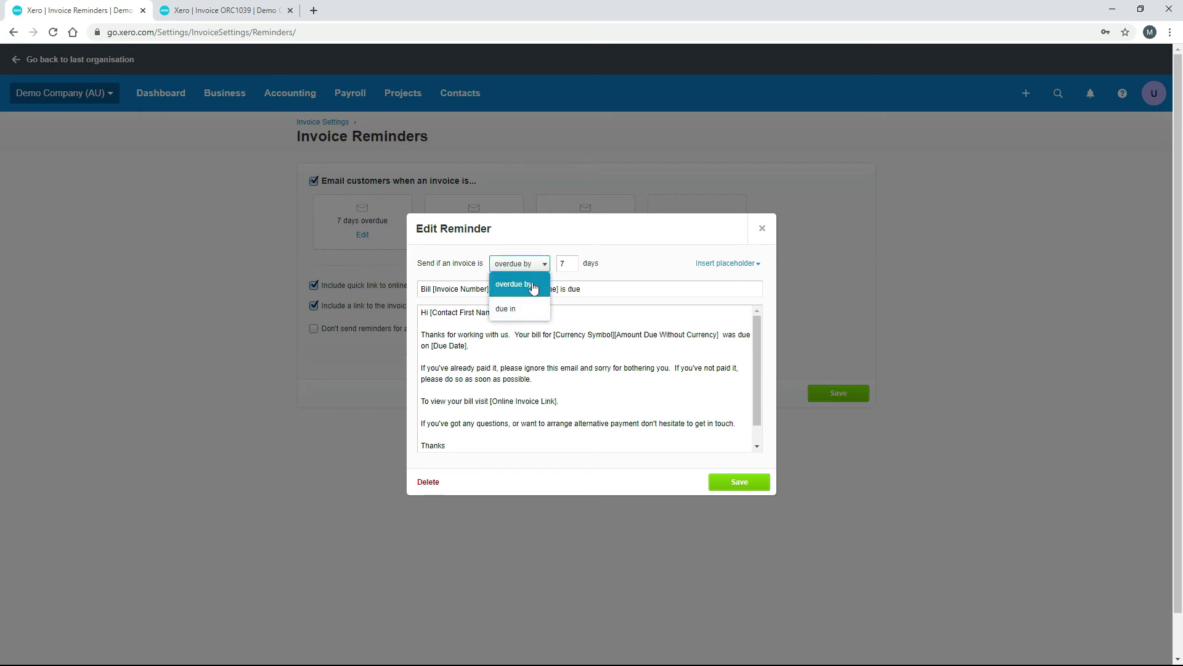
left_click(614, 268)
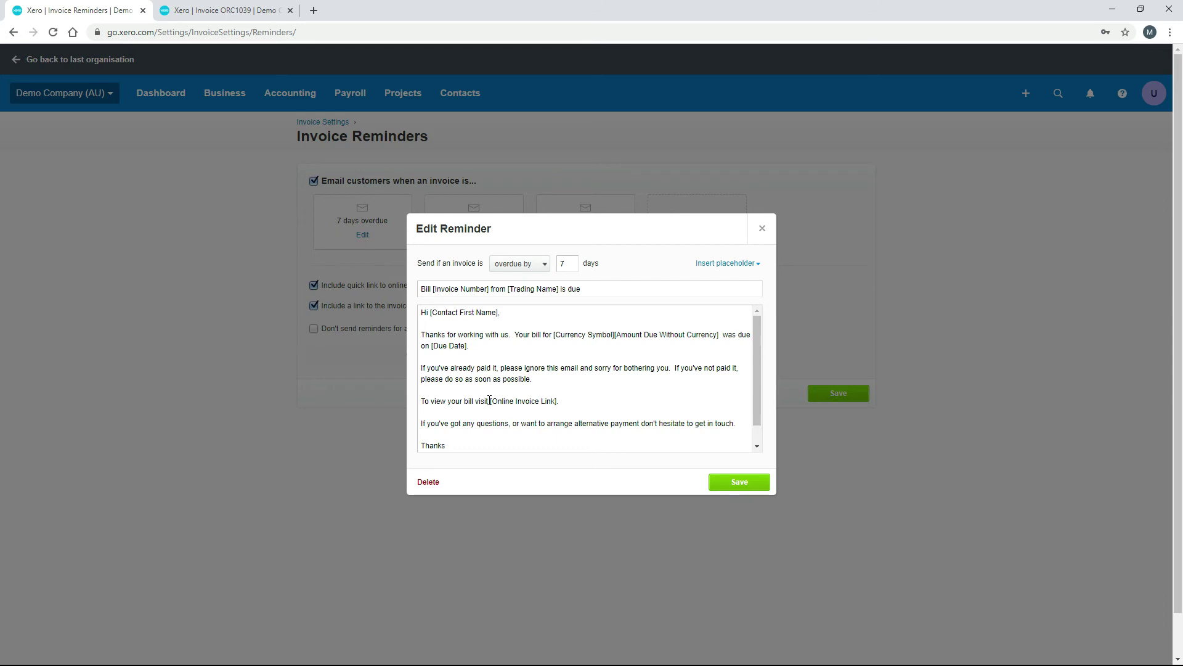
left_click_drag(755, 366, 770, 386)
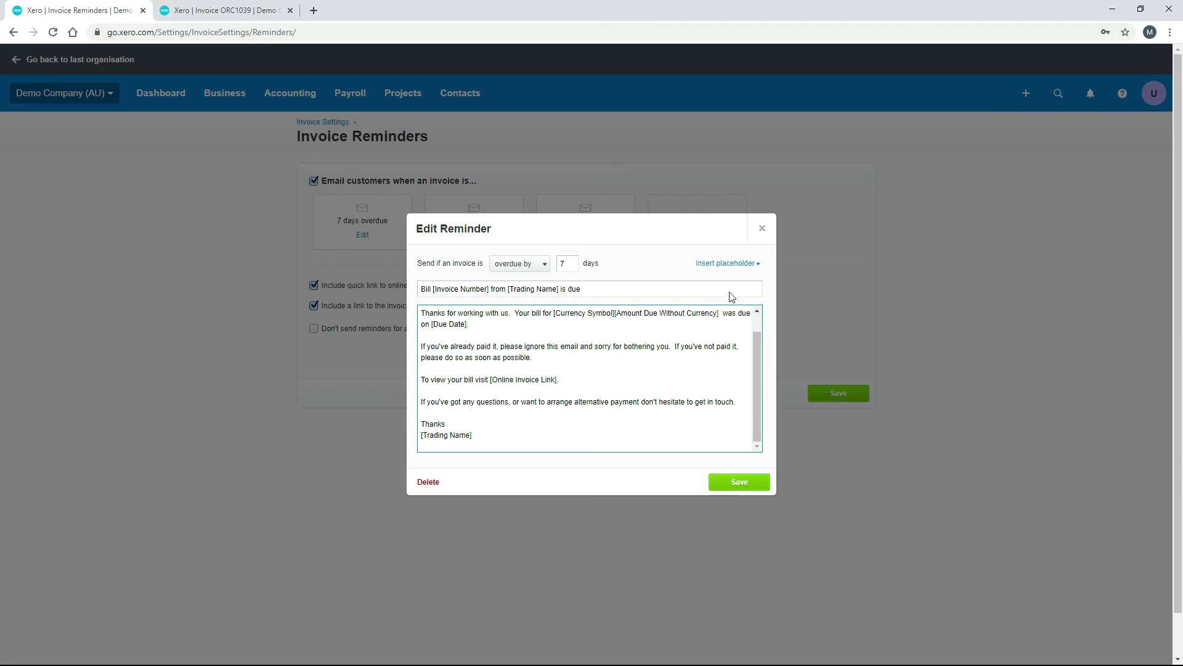
left_click(763, 230)
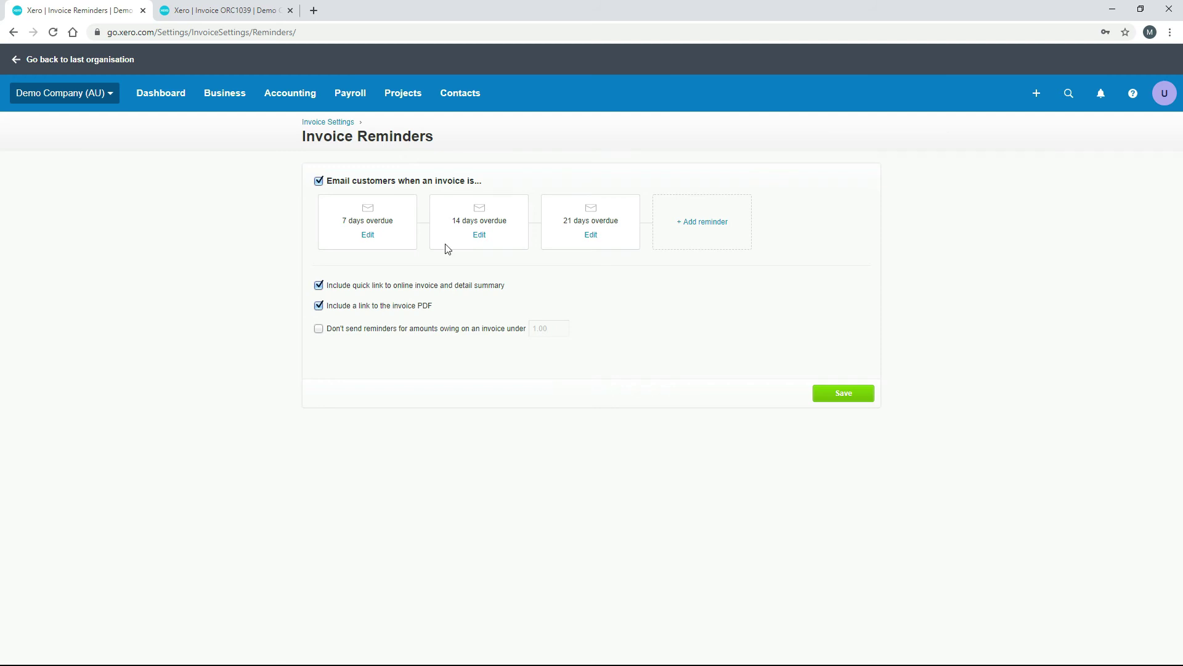
Step: Leave the invoice reminders and open the invoice settings from the Demo Company's organisation settings
left_click(340, 122)
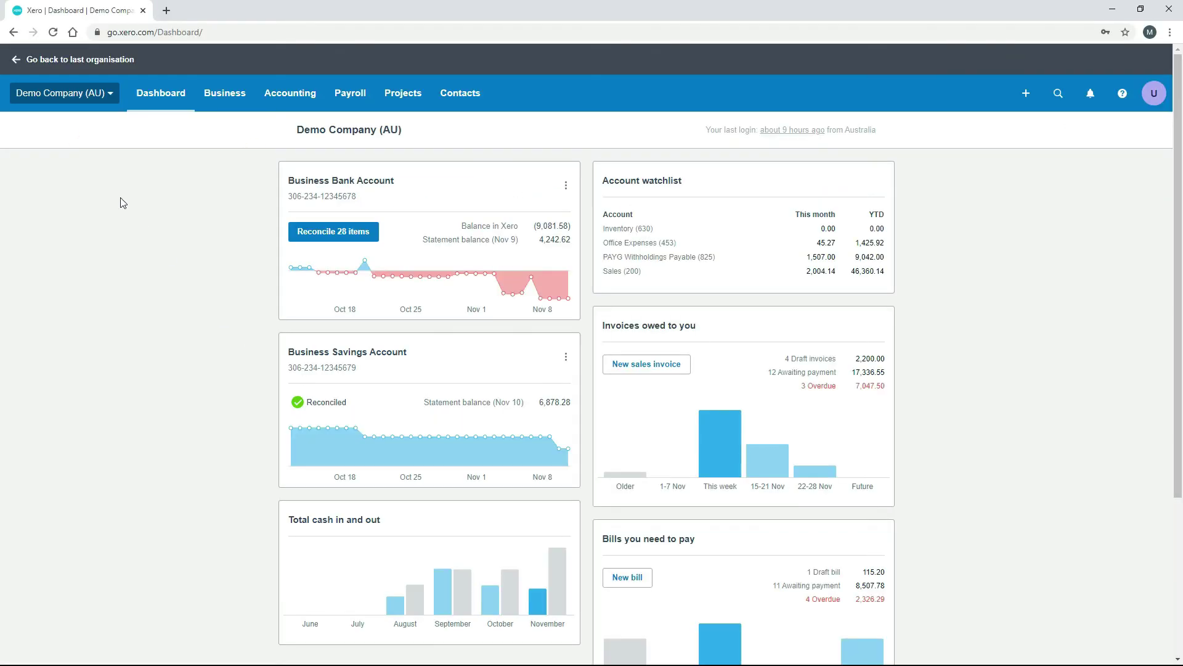
left_click(106, 97)
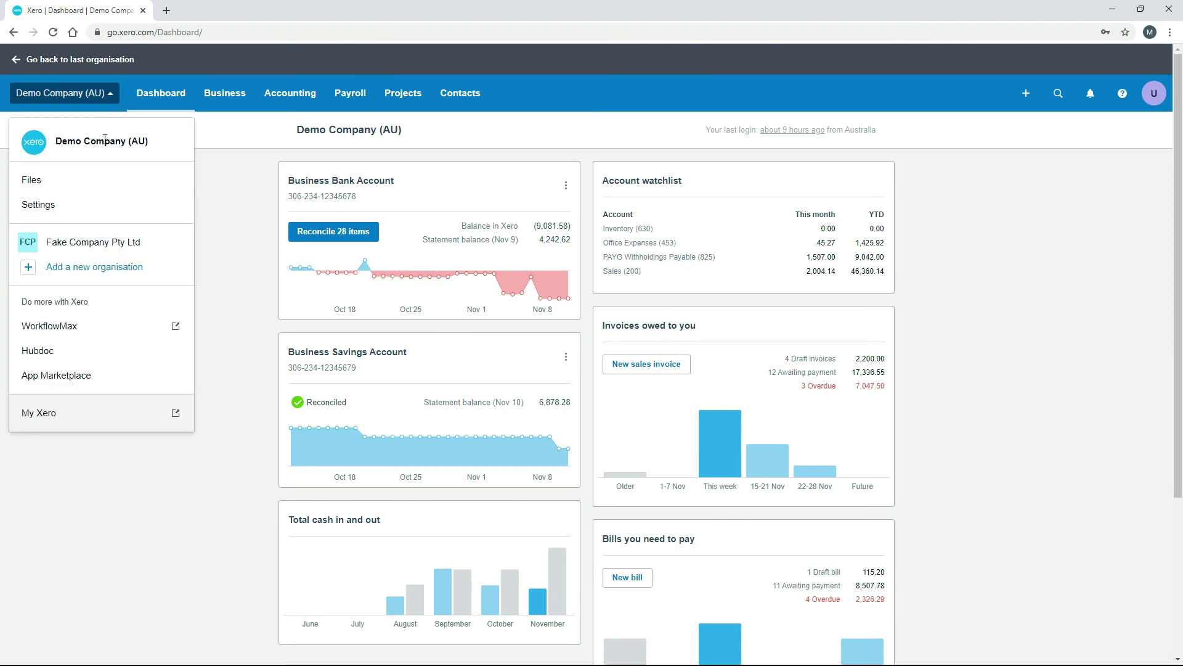
left_click(89, 205)
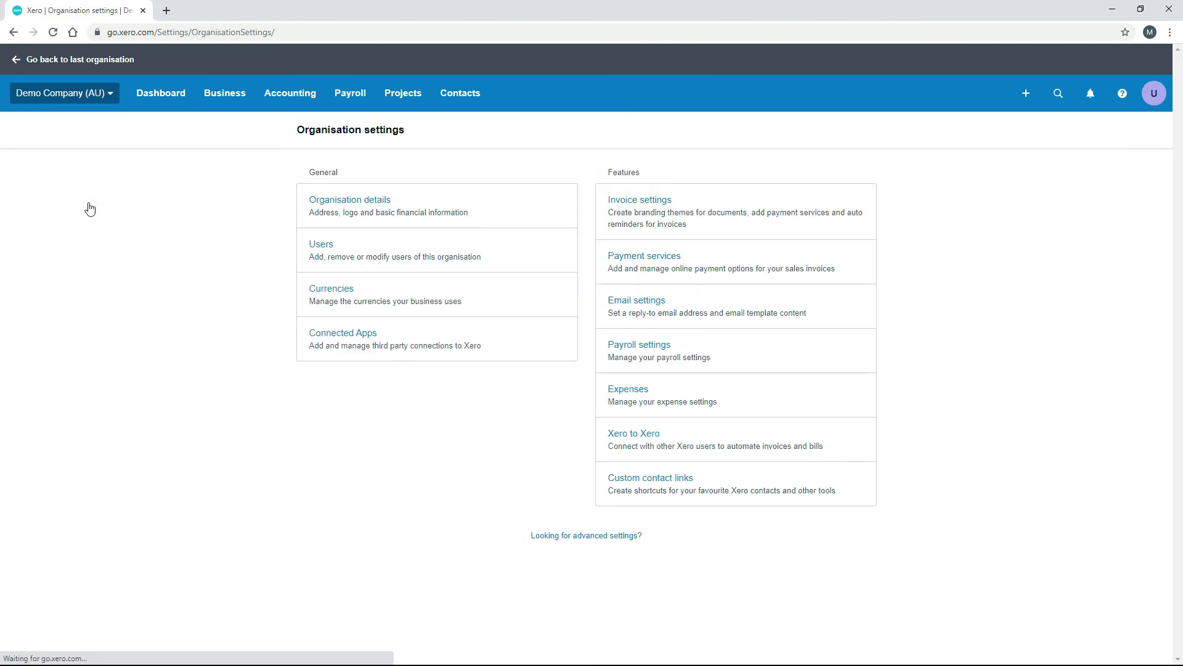
left_click(665, 210)
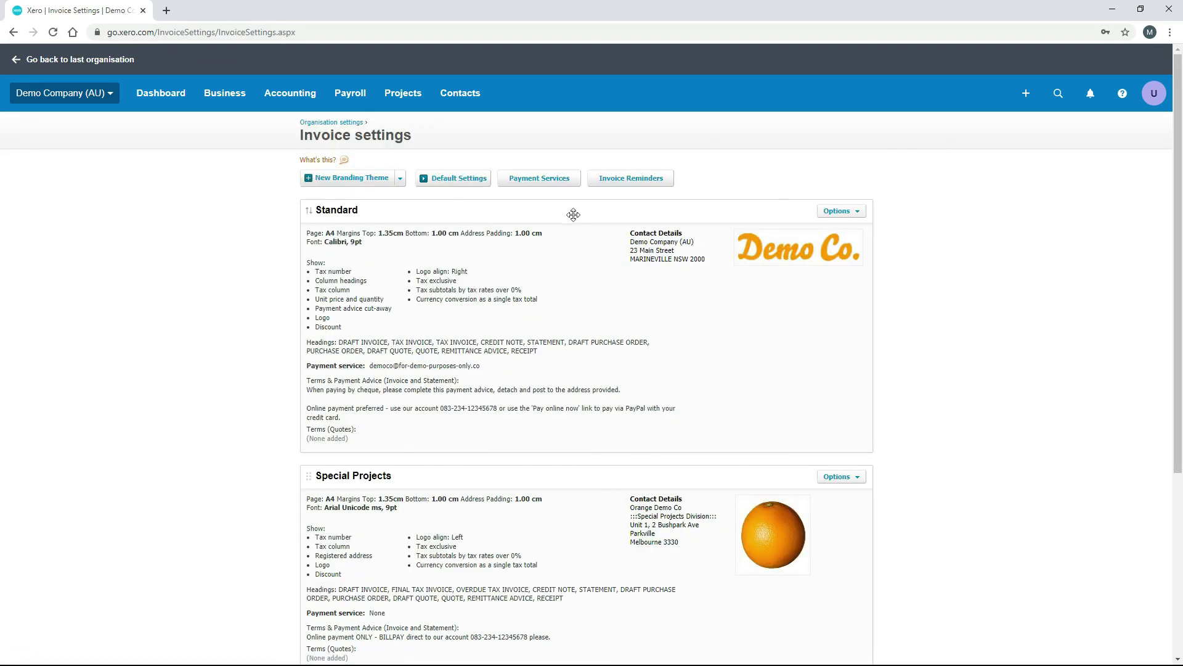
Step: Set the default quote expiry date to 30 day(s) after the quote date and save the default settings
left_click(459, 185)
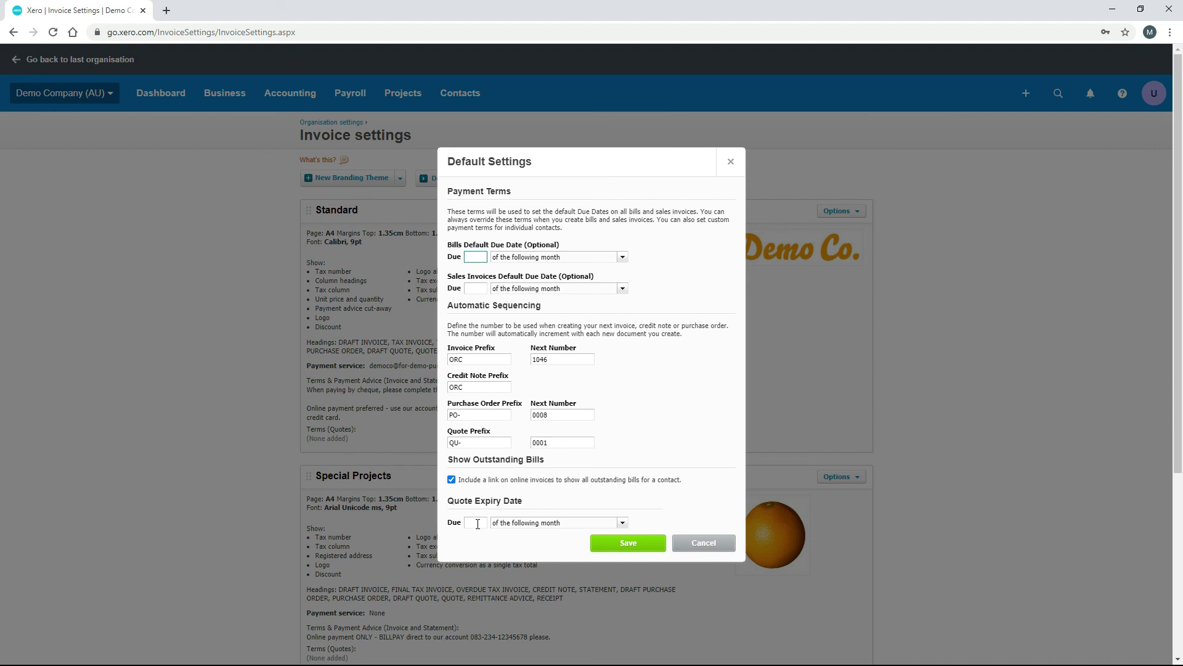
left_click(478, 523)
type("30")
left_click(622, 524)
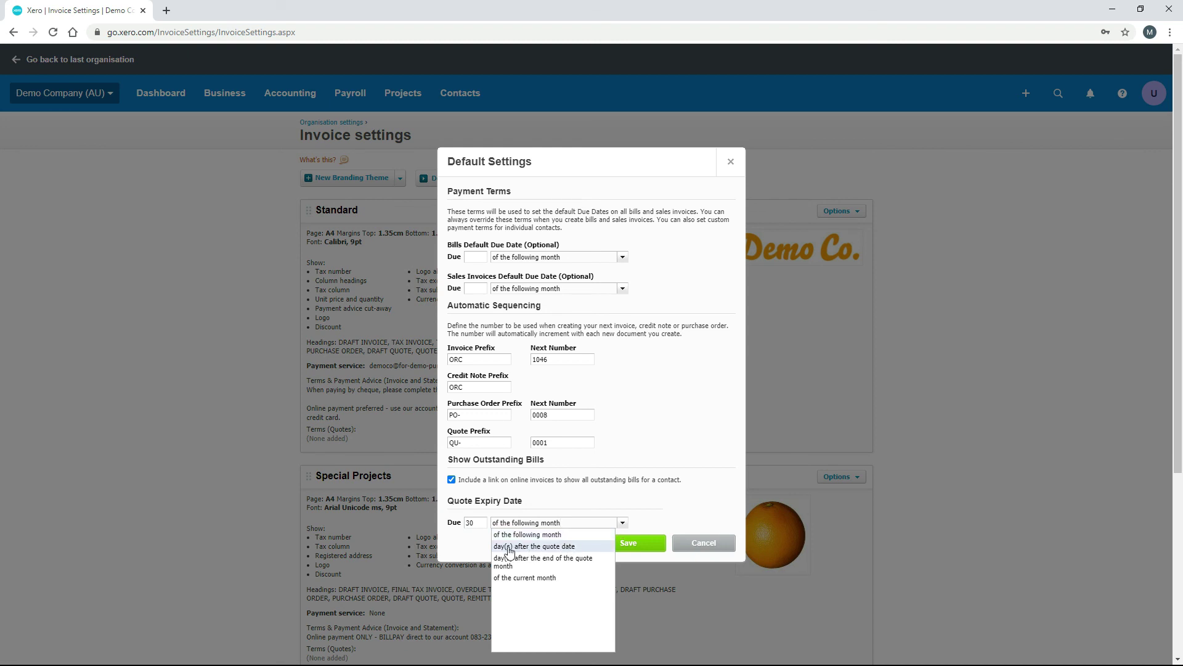
left_click(553, 547)
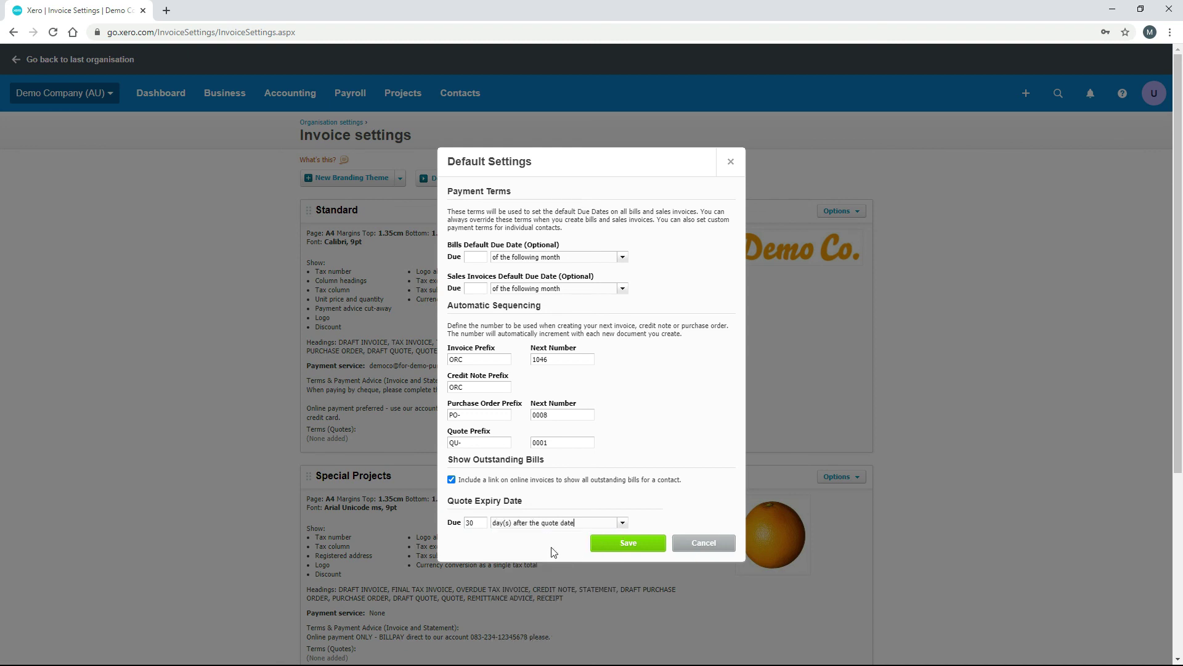
left_click(623, 524)
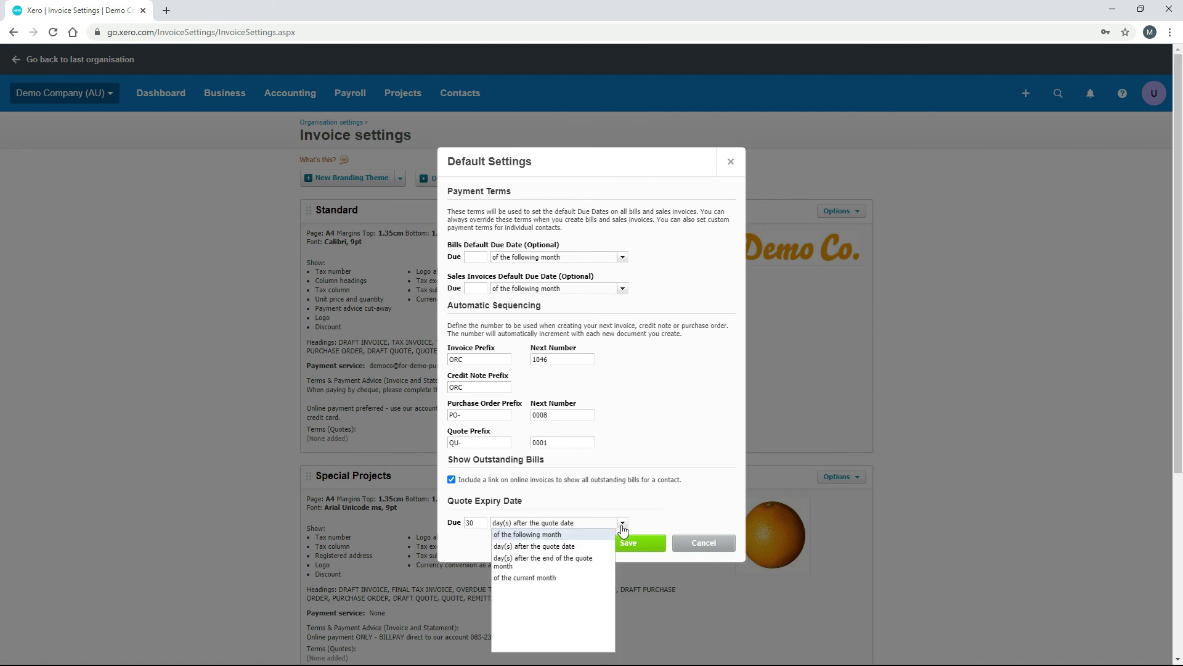
left_click(670, 519)
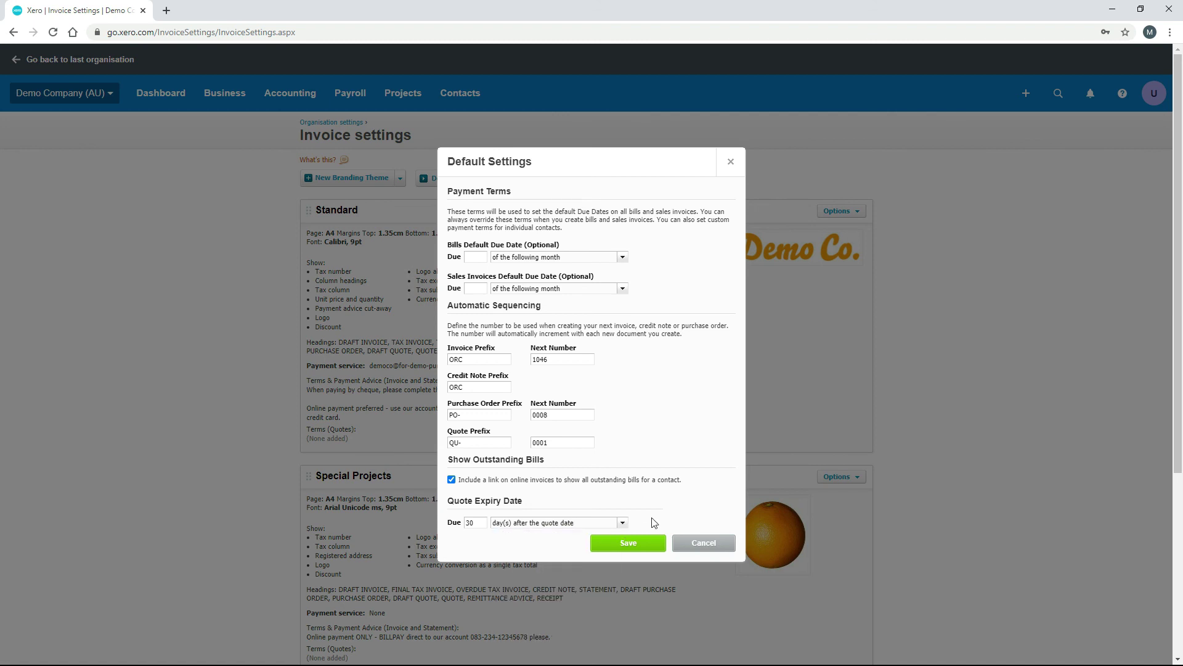
left_click(626, 544)
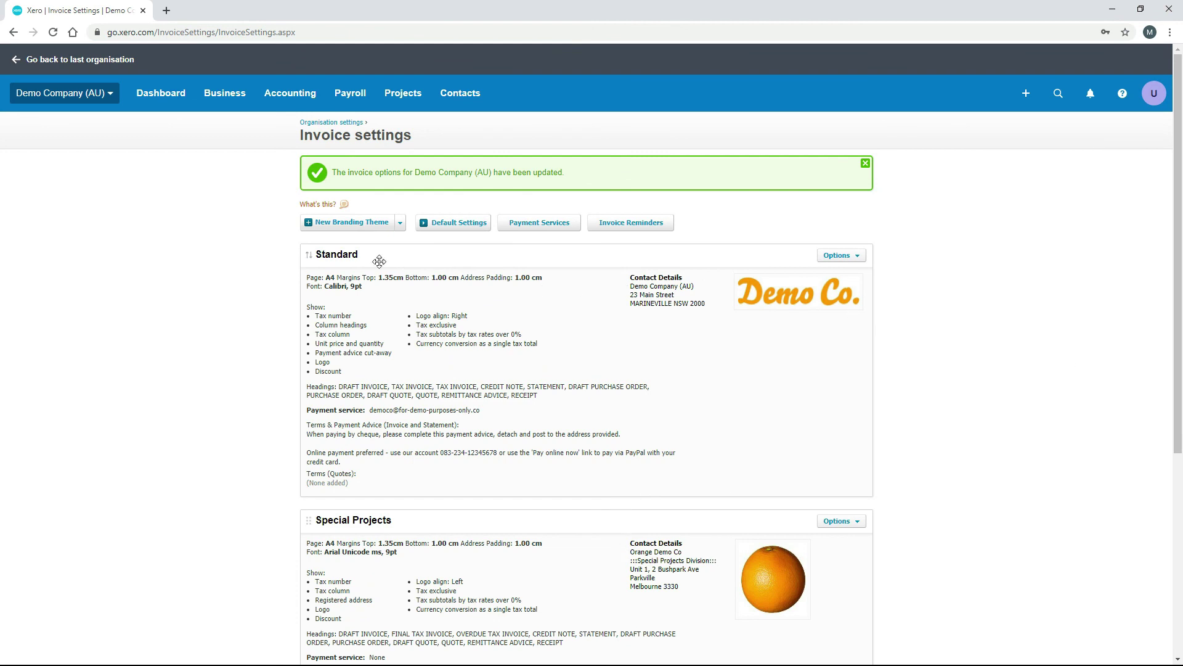
Step: Add the quote terms "This quote is valid for 30 days from the date of issue" to the Standard branding theme and save it
left_click_drag(1180, 325, 1102, 404)
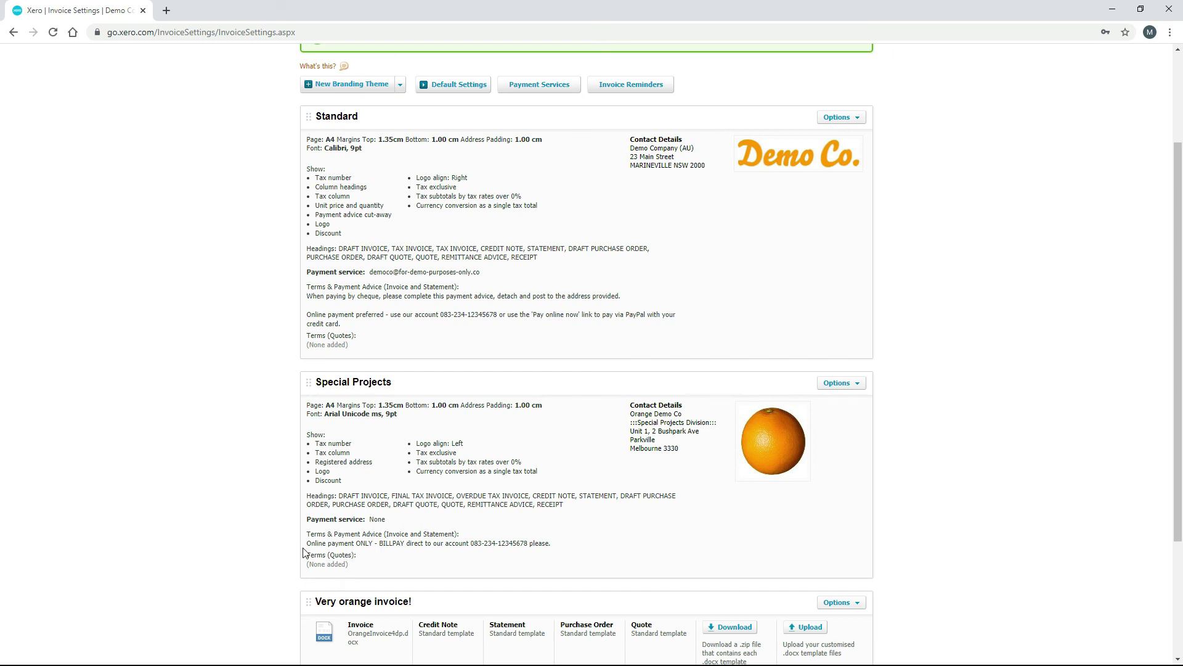
left_click_drag(1176, 401, 1068, 312)
left_click(856, 249)
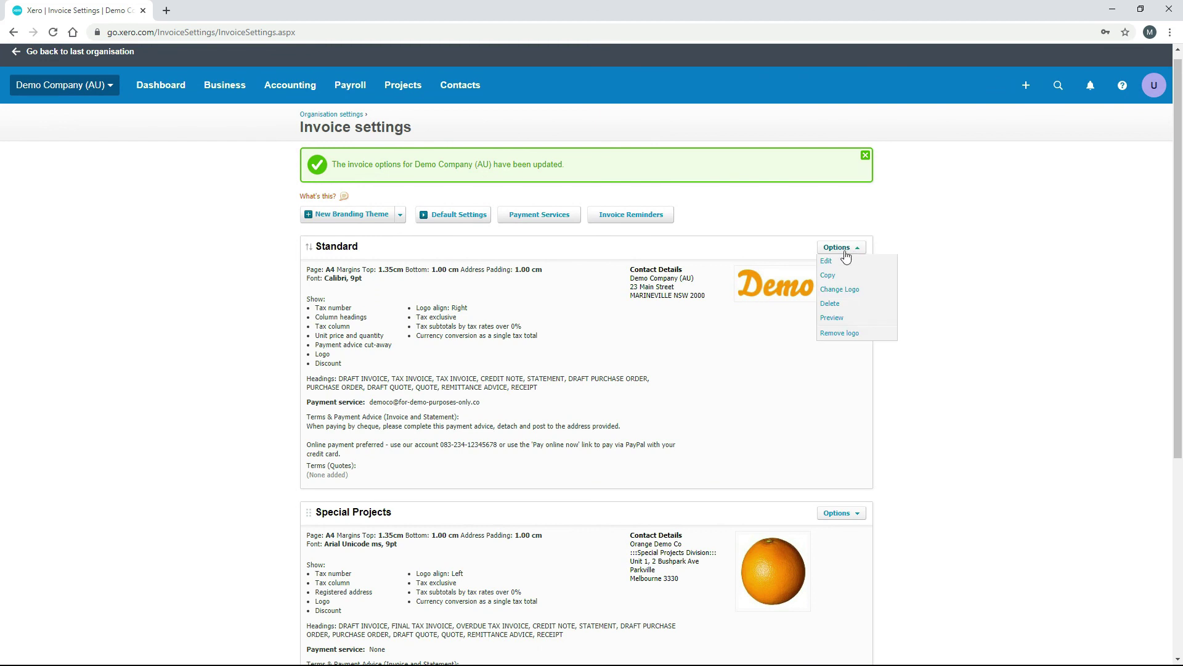
left_click(842, 262)
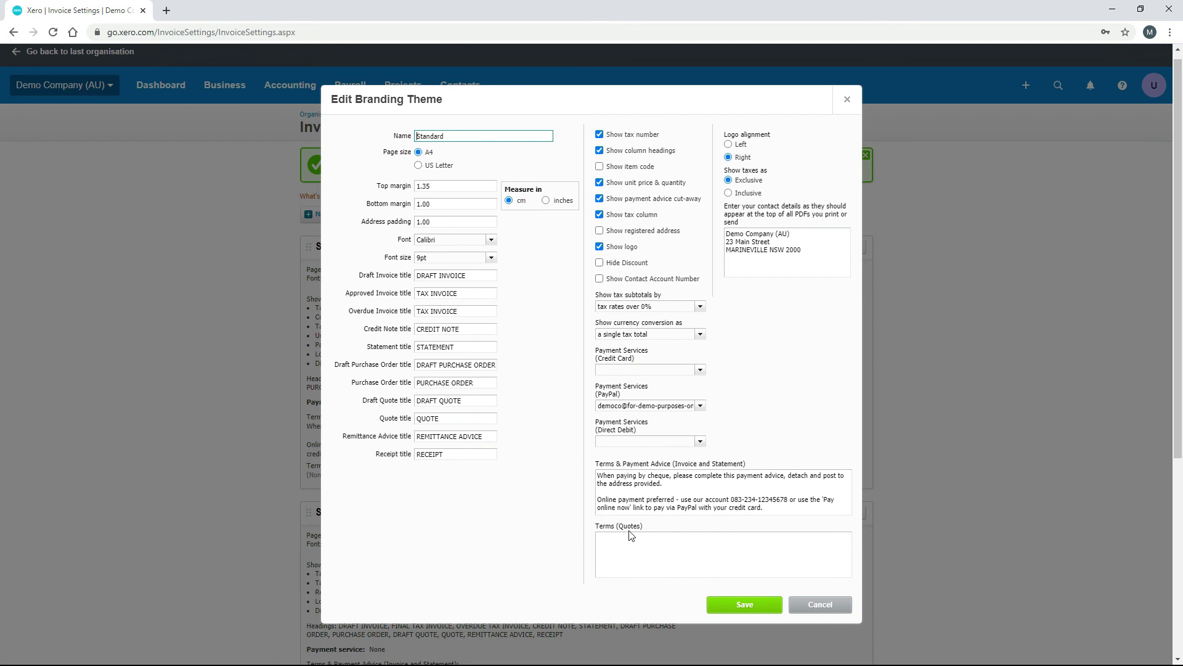
left_click(660, 541)
type("This quote is valid for 30 days from the date of issue")
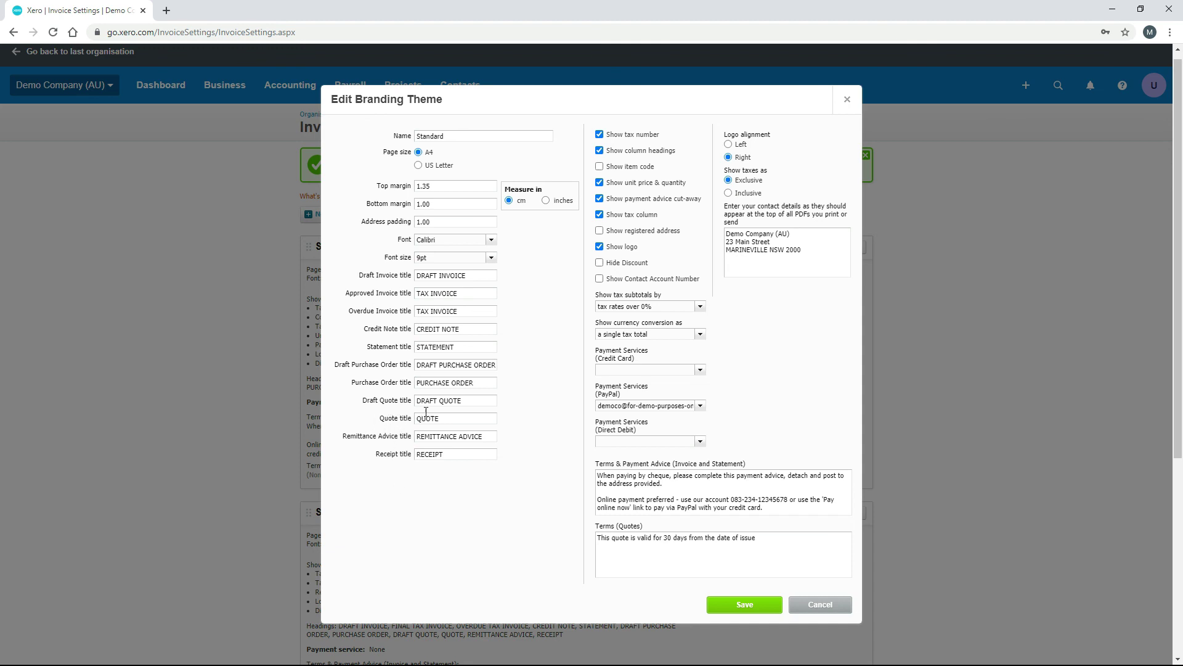
left_click_drag(418, 402, 461, 401)
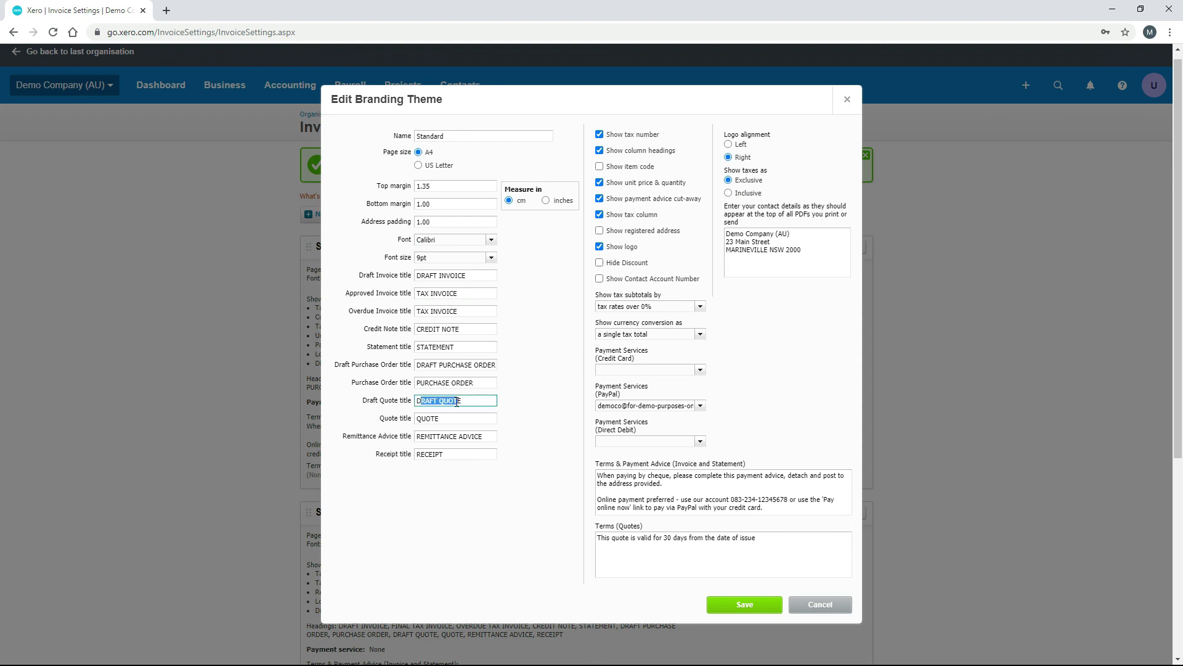
left_click(530, 411)
left_click(743, 605)
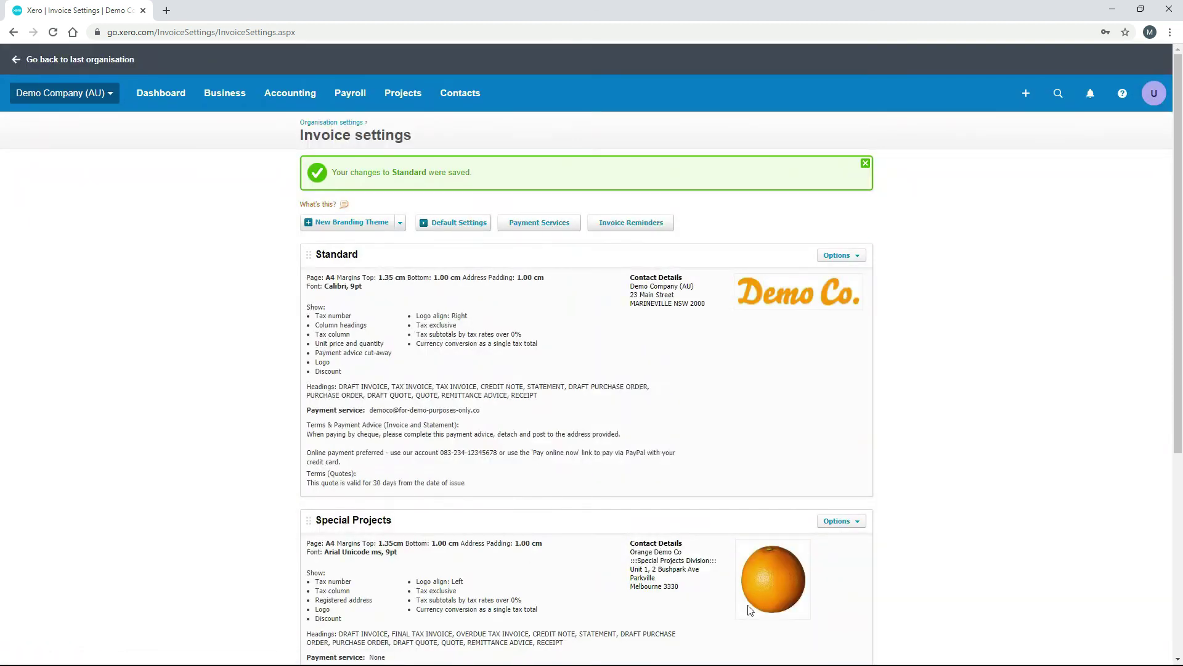